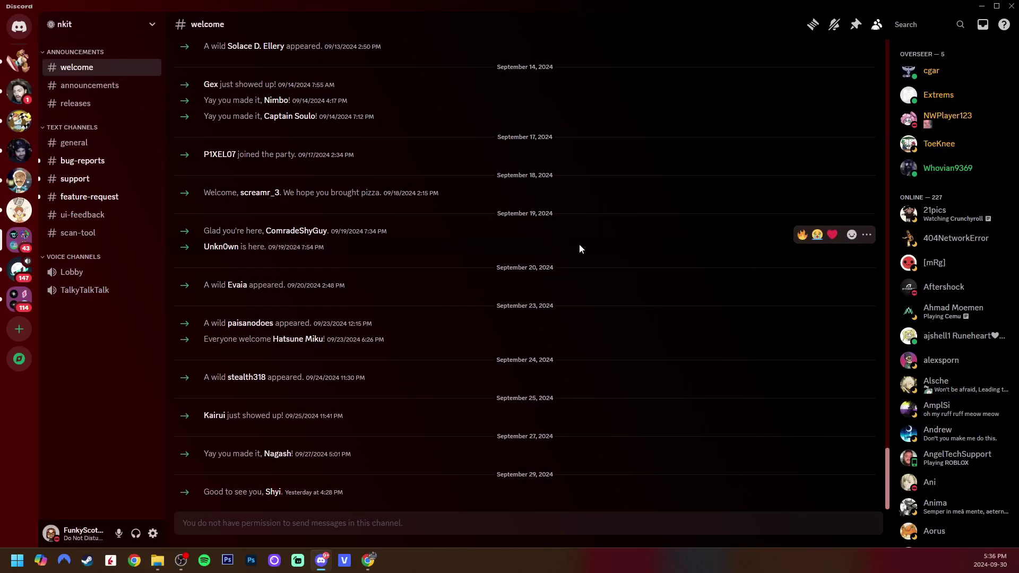
Download NKit_UI_net8_win-x64 from the nkit #releases channel, keeping it despite the dangerous-file warning.
click(94, 107)
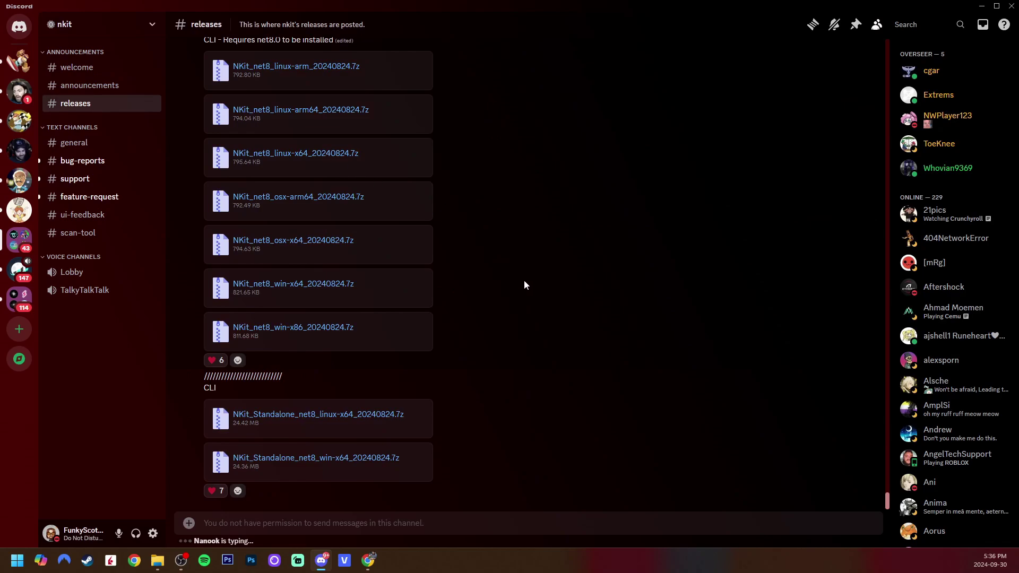
scroll(505, 398, up, 7)
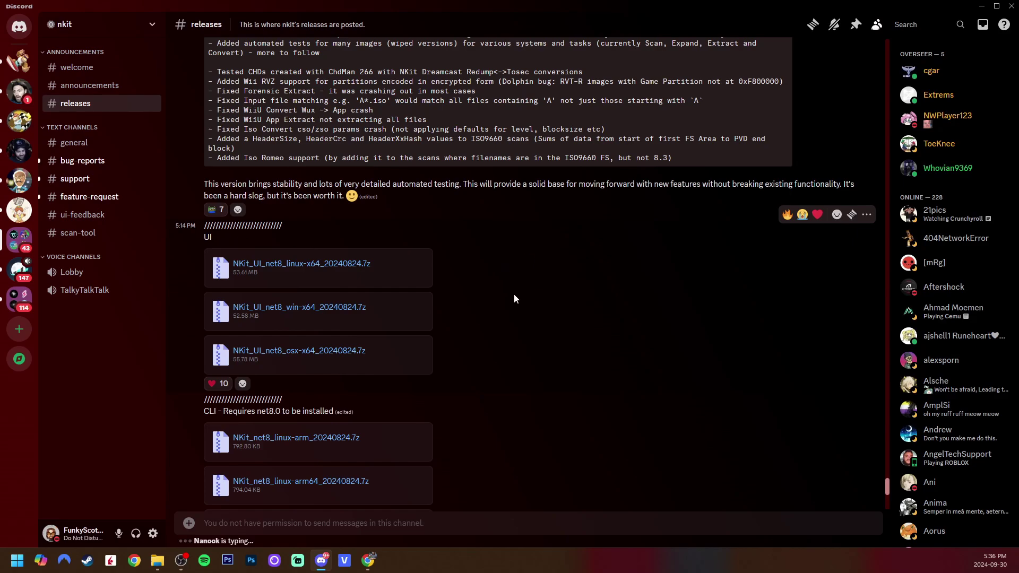
click(428, 298)
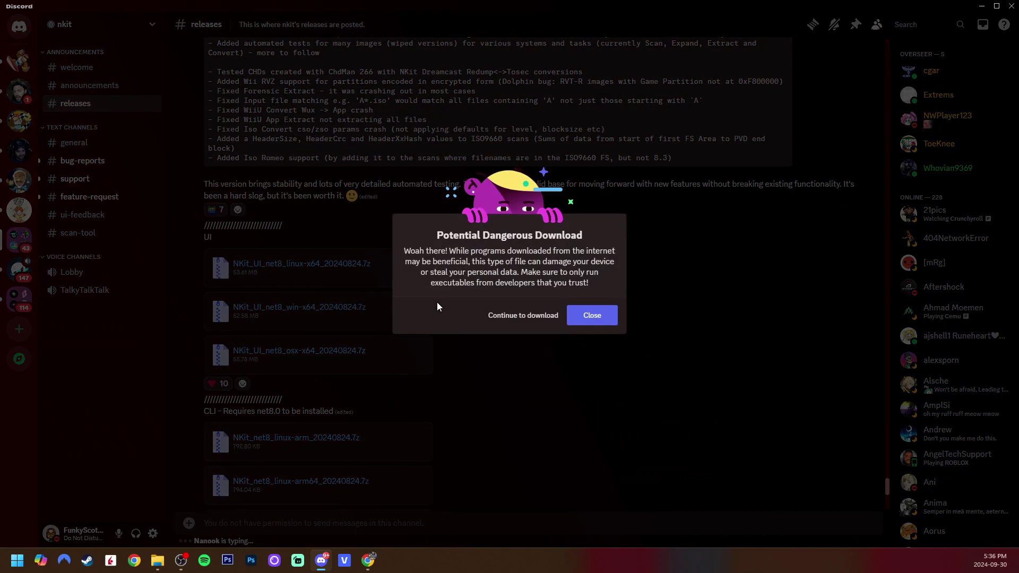
click(525, 315)
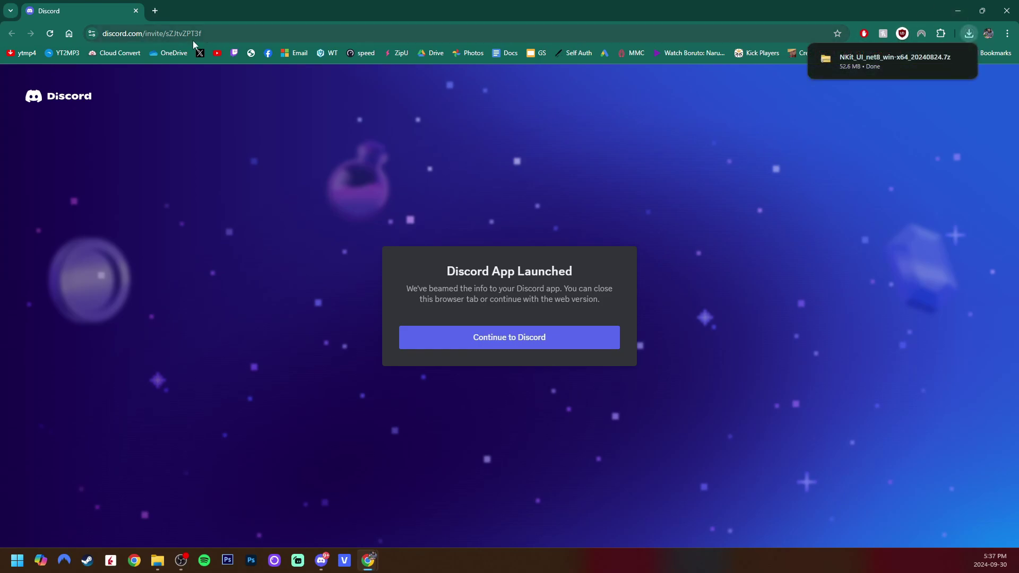
Show the finished NKit_UI_net8_win-x64_20240824.7z download in the Downloads folder.
click(136, 10)
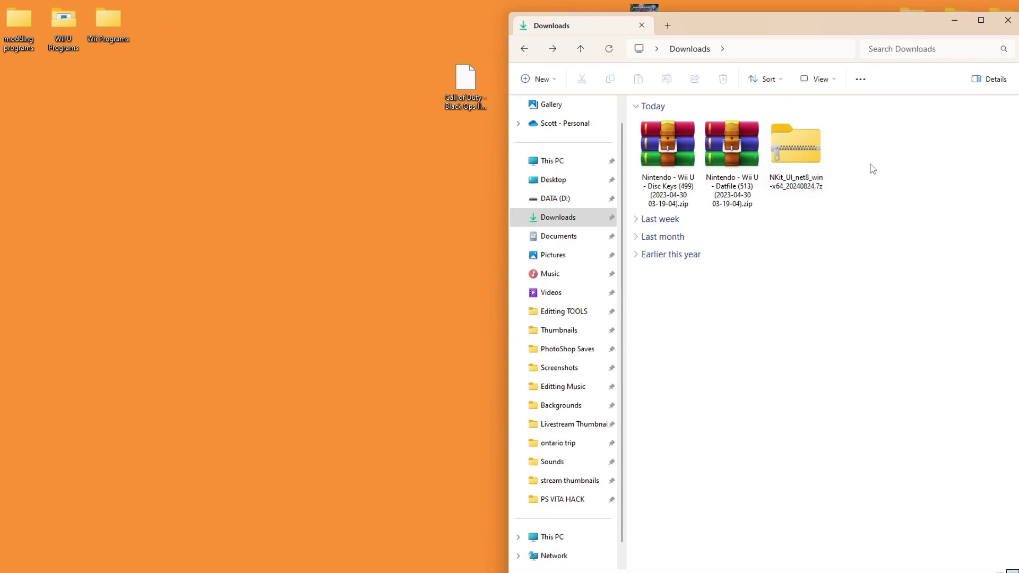
Copy all of the NKit archive's contents into a new desktop folder named Nkit.
double_click(797, 151)
right_click(340, 220)
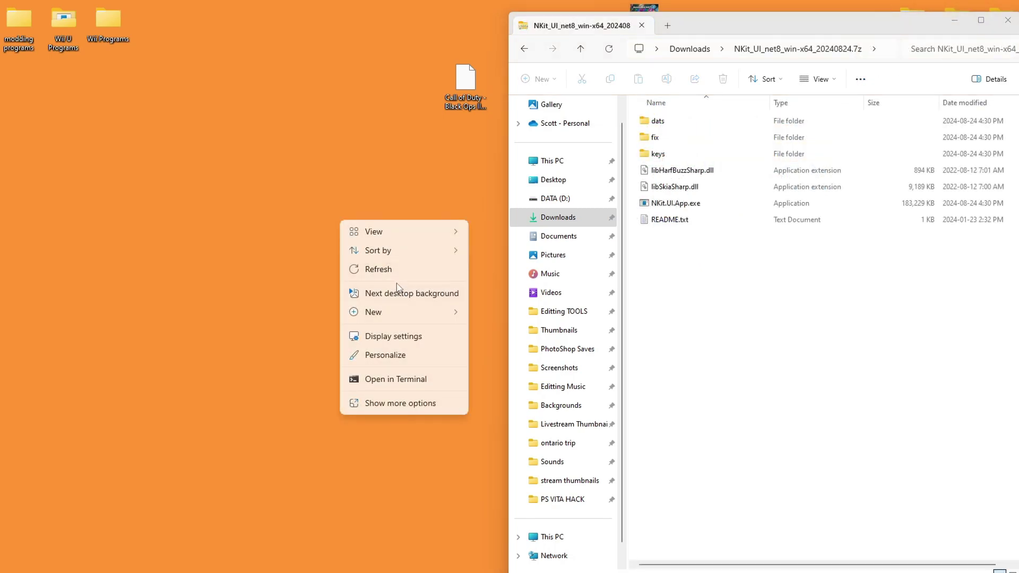
mouse_move(386, 318)
click(512, 316)
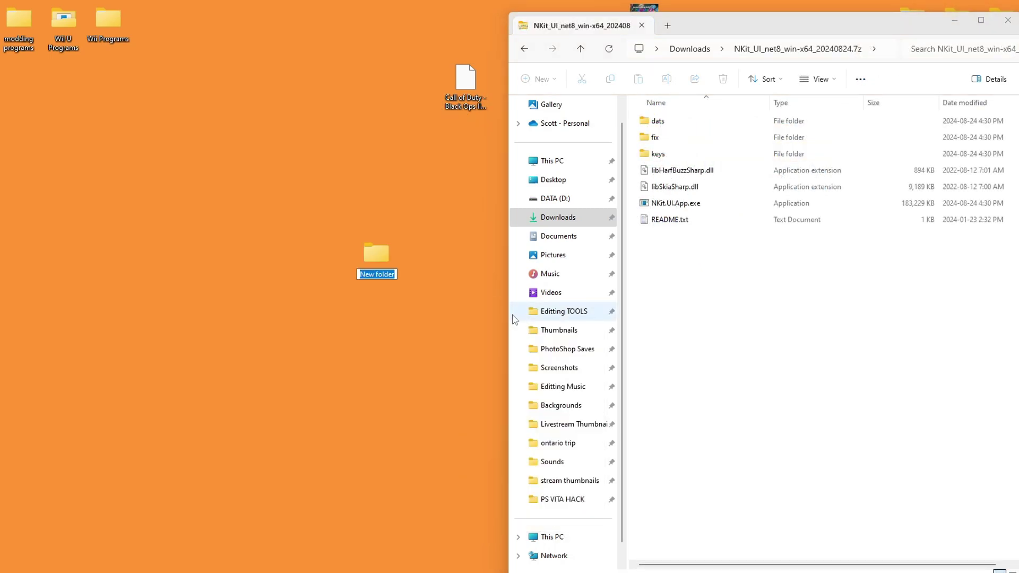
text(Nkit)
drag(696, 257, 381, 267)
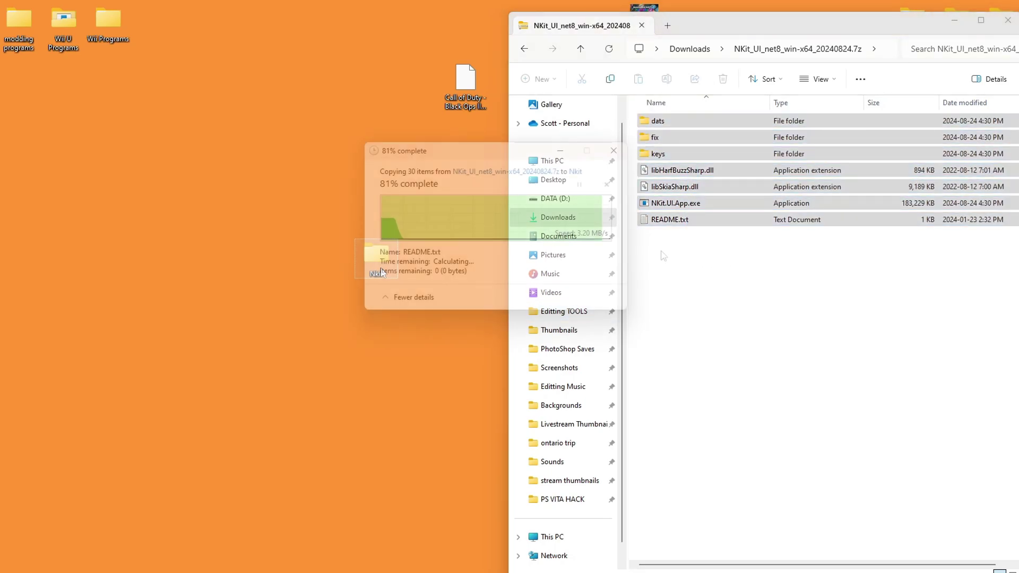
Delete the downloaded NKit archive from Downloads and open the new Nkit folder.
click(704, 287)
click(525, 48)
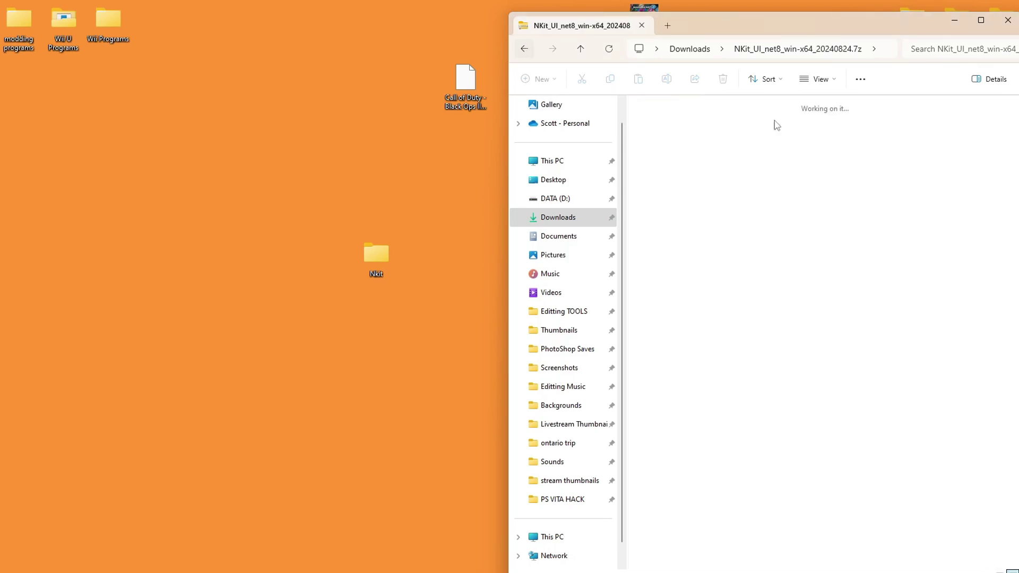
key(Delete)
double_click(377, 256)
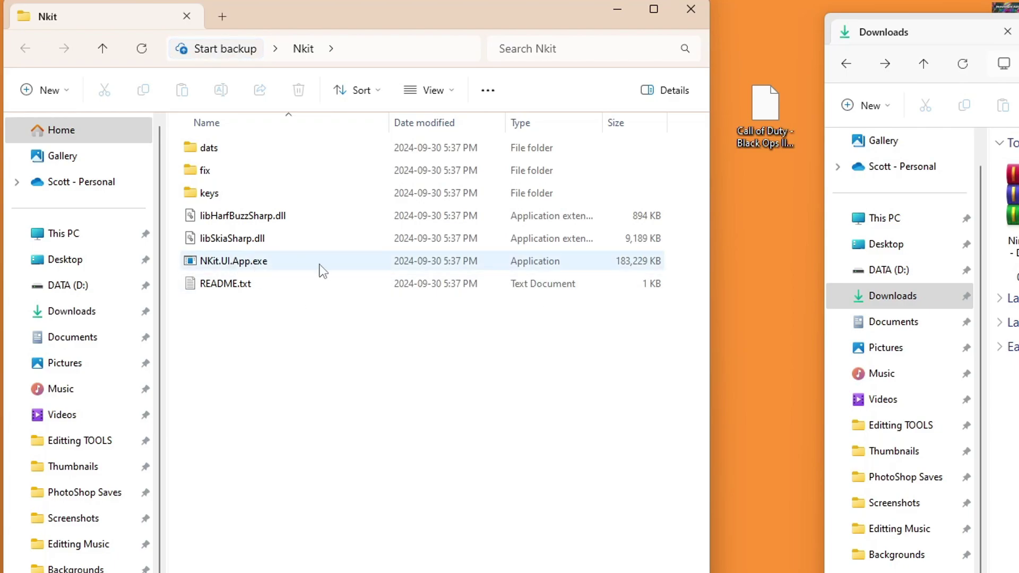
Create two new folders named in and out inside the Nkit folder.
right_click(235, 353)
mouse_move(295, 487)
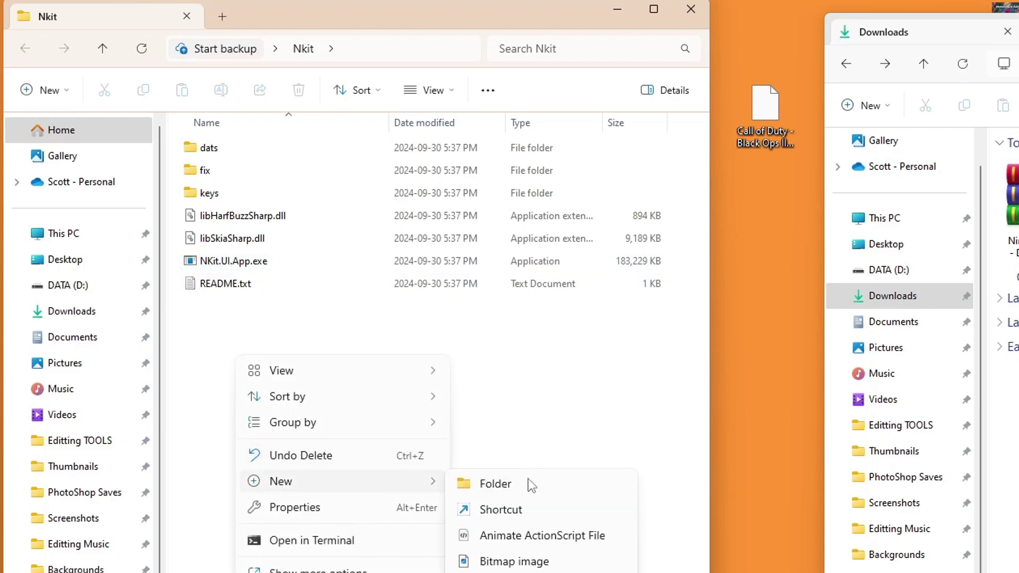
click(527, 479)
text(in)
key(Return)
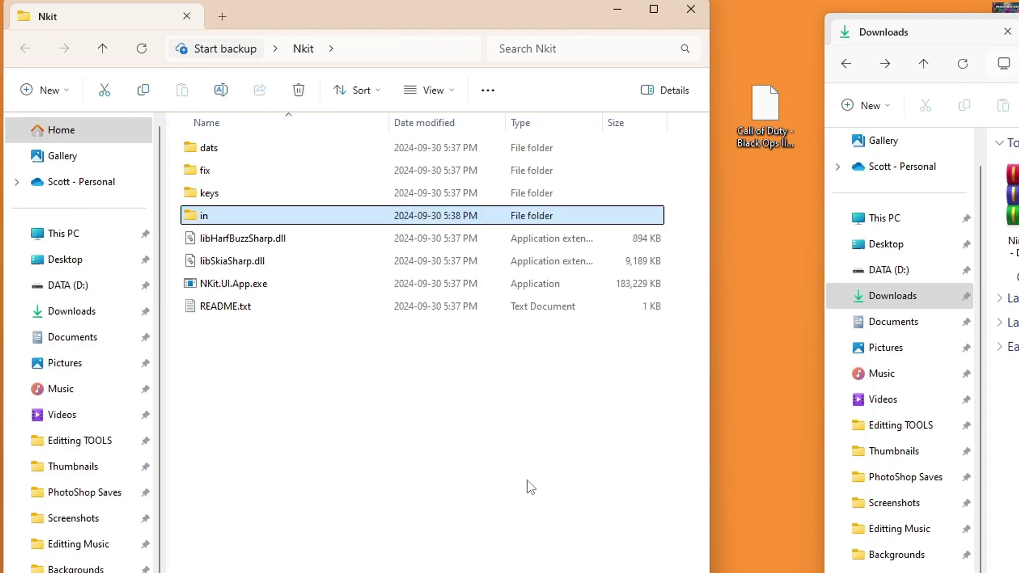
right_click(373, 422)
mouse_move(428, 542)
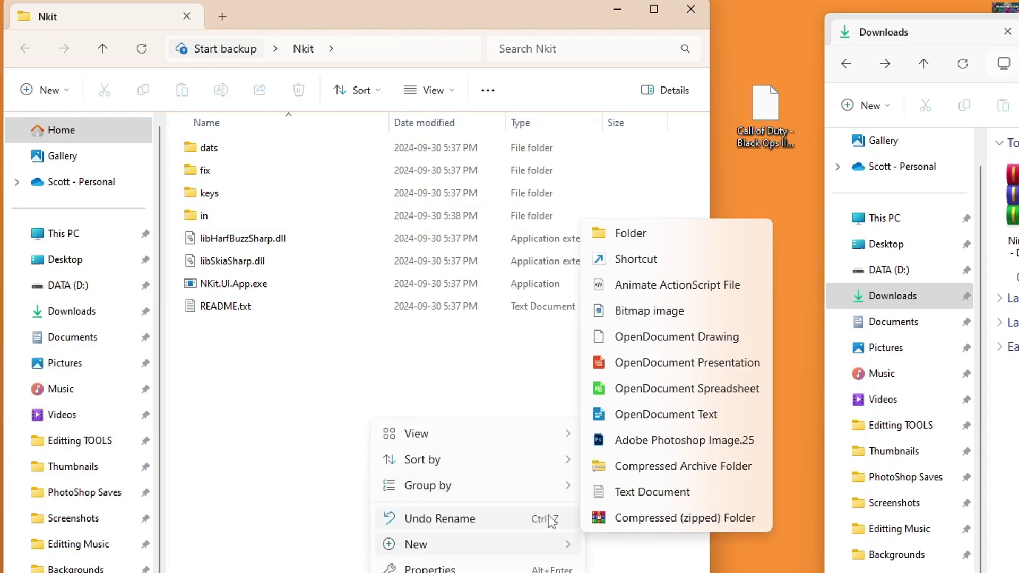
click(632, 237)
text(out)
key(Return)
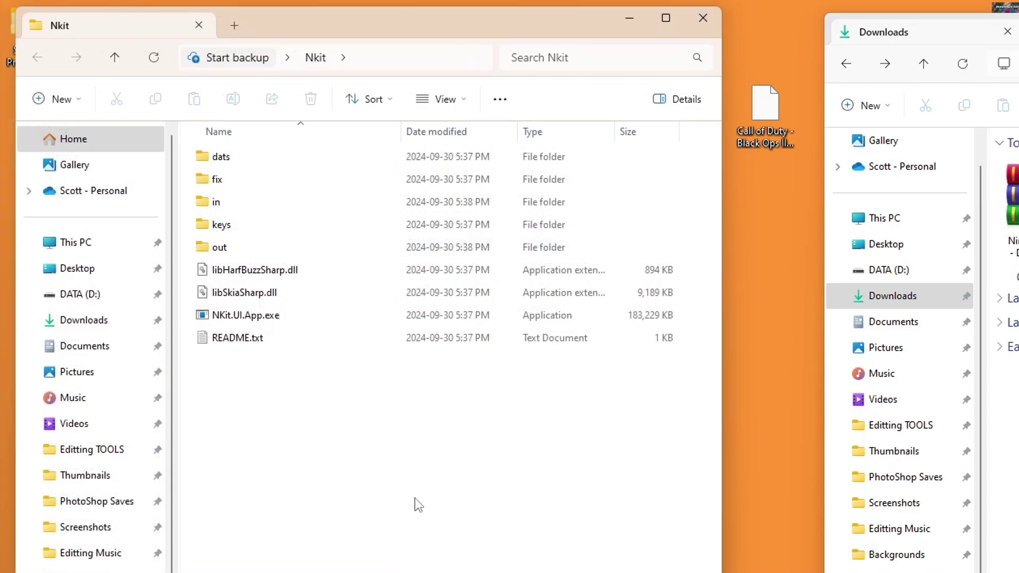
Move the Call of Duty - Black Ops II (USA) (En,Fr).wux file into the in folder.
click(779, 149)
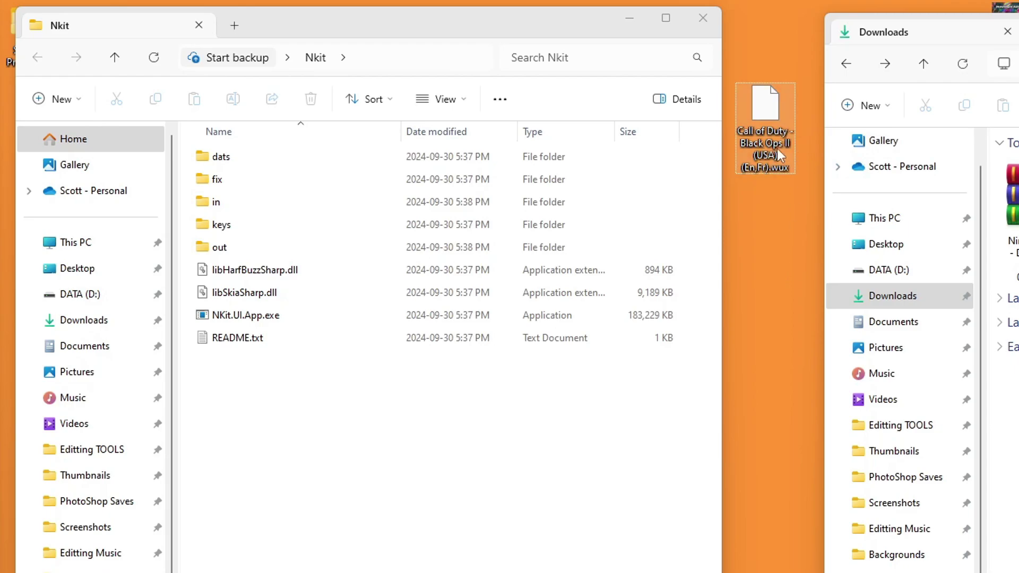
mouse_move(774, 154)
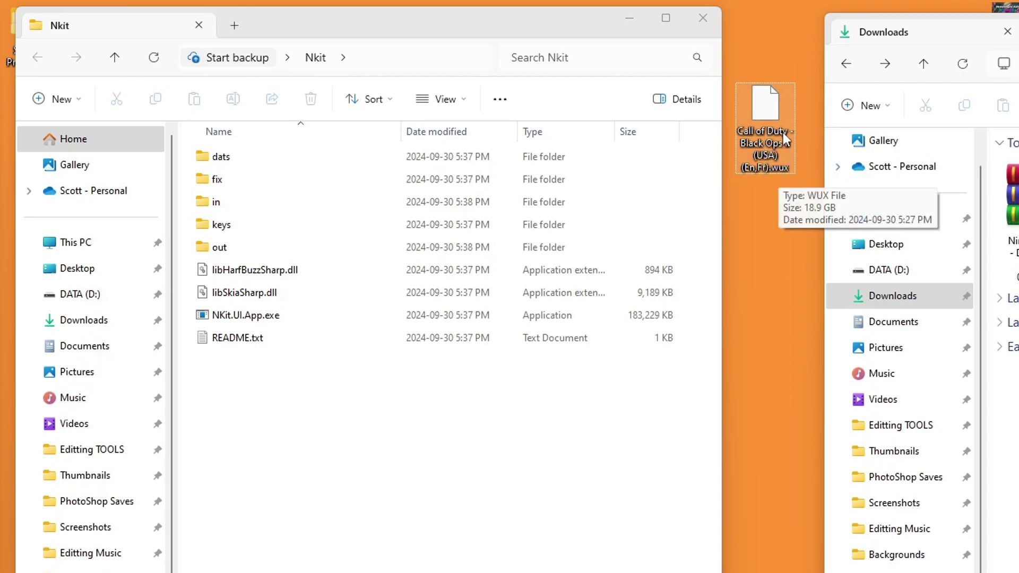
drag(782, 132, 260, 198)
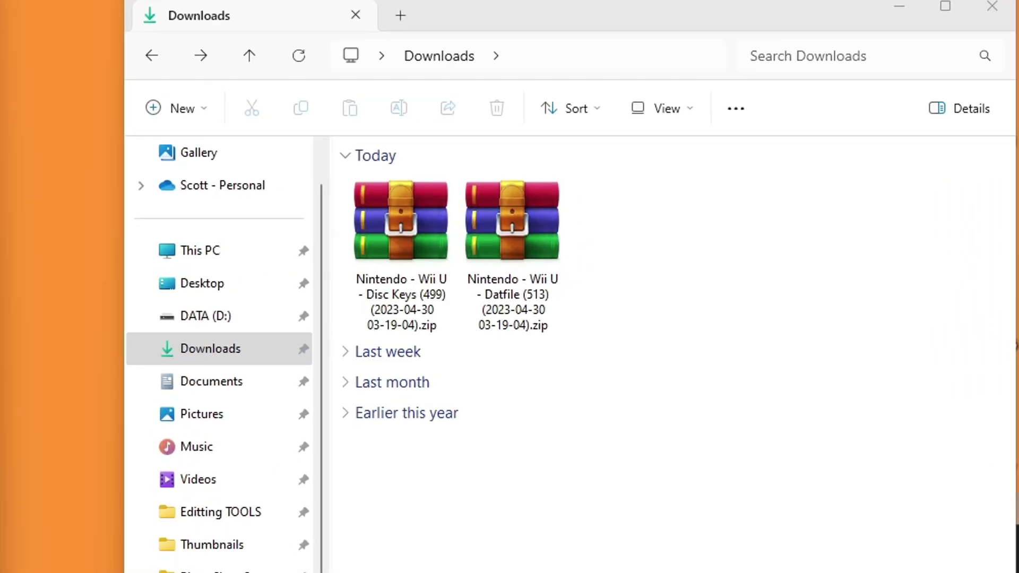
Move the Wii U Datfile (513) zip from Downloads into Nkit\dats\WiiU.
drag(671, 250, 616, 260)
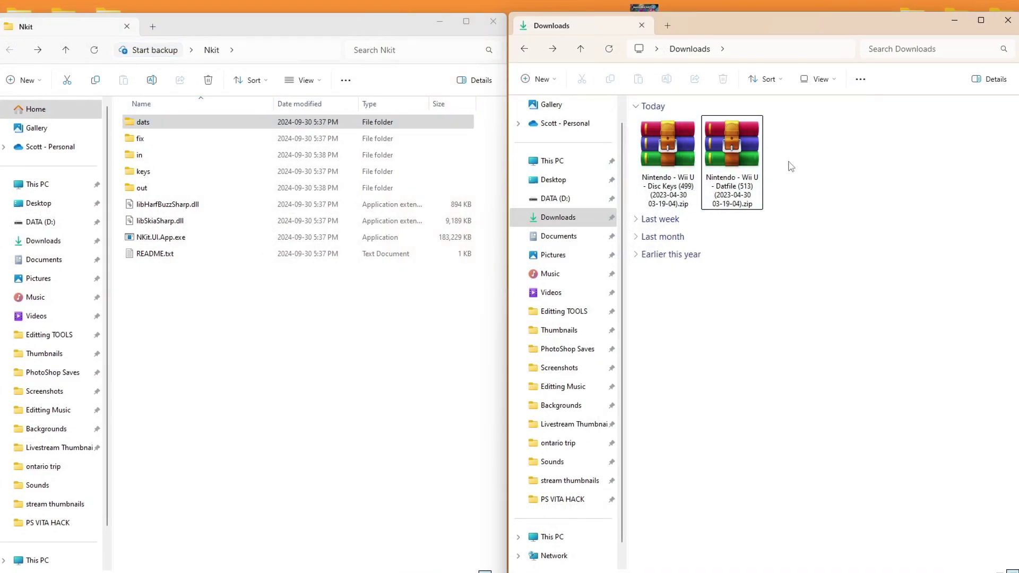
double_click(161, 127)
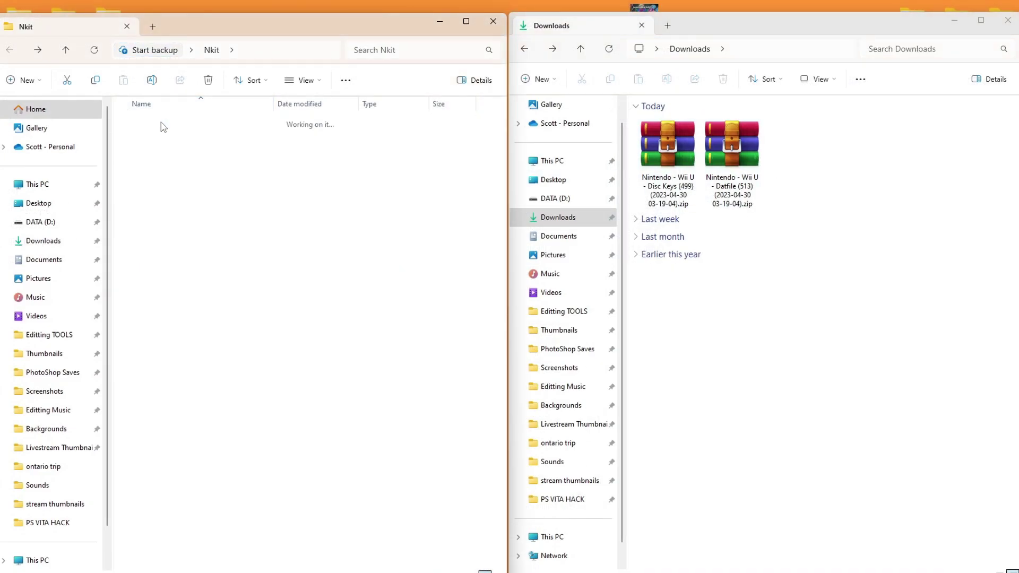
double_click(155, 321)
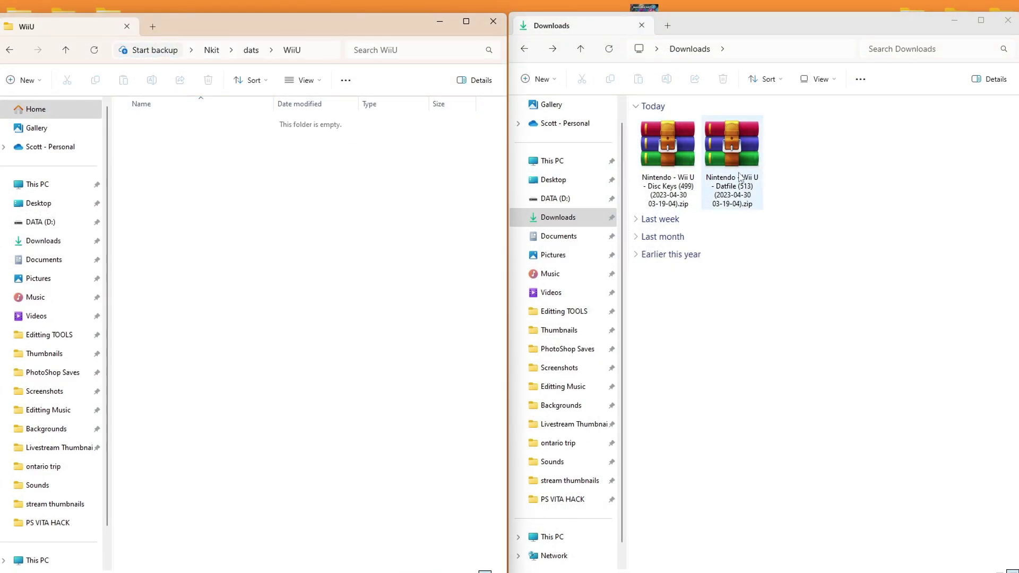
drag(741, 178, 171, 189)
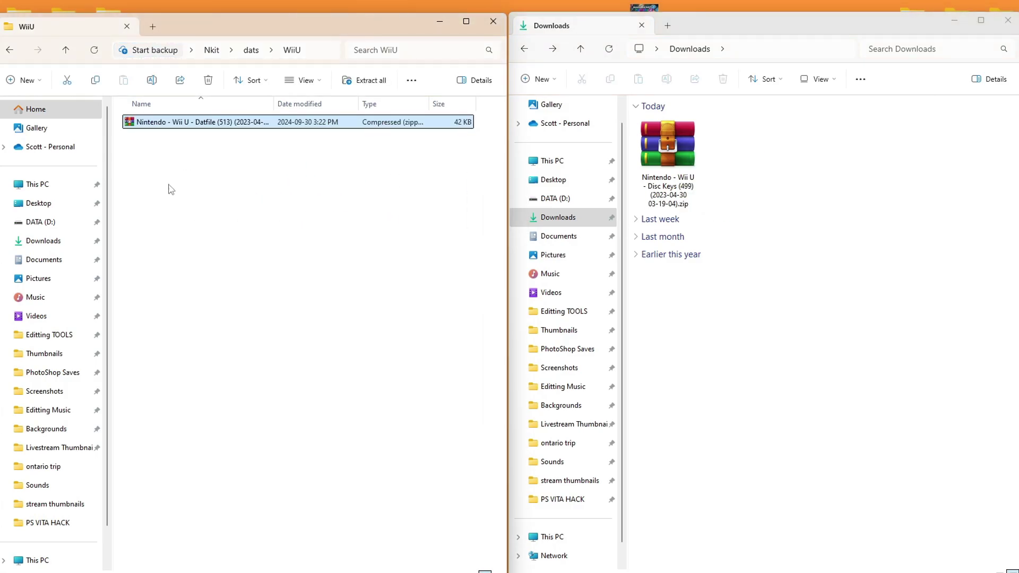
click(246, 188)
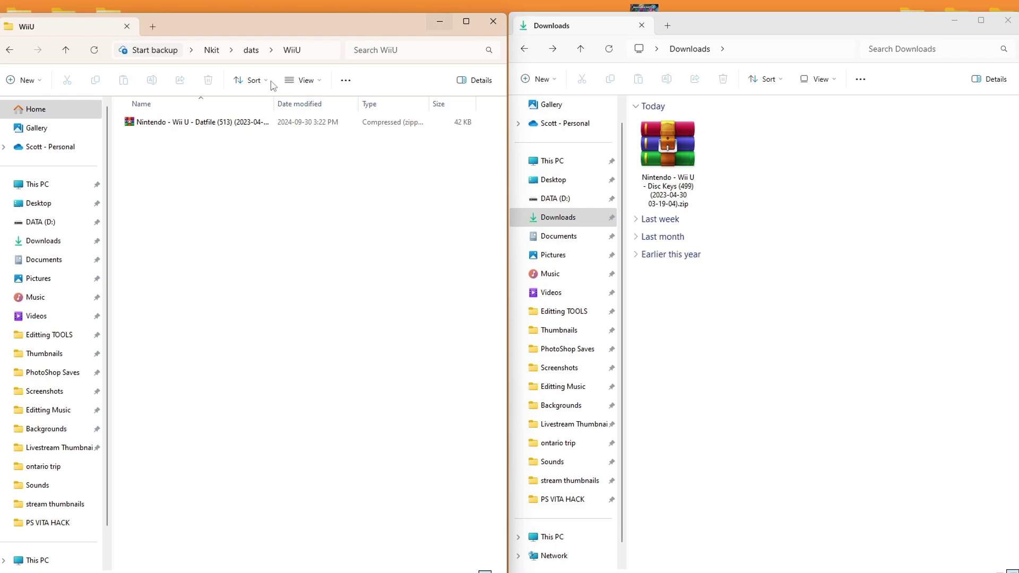
Move the Wii U Disc Keys (499) zip from Downloads into Nkit\keys\WiiU.
click(11, 54)
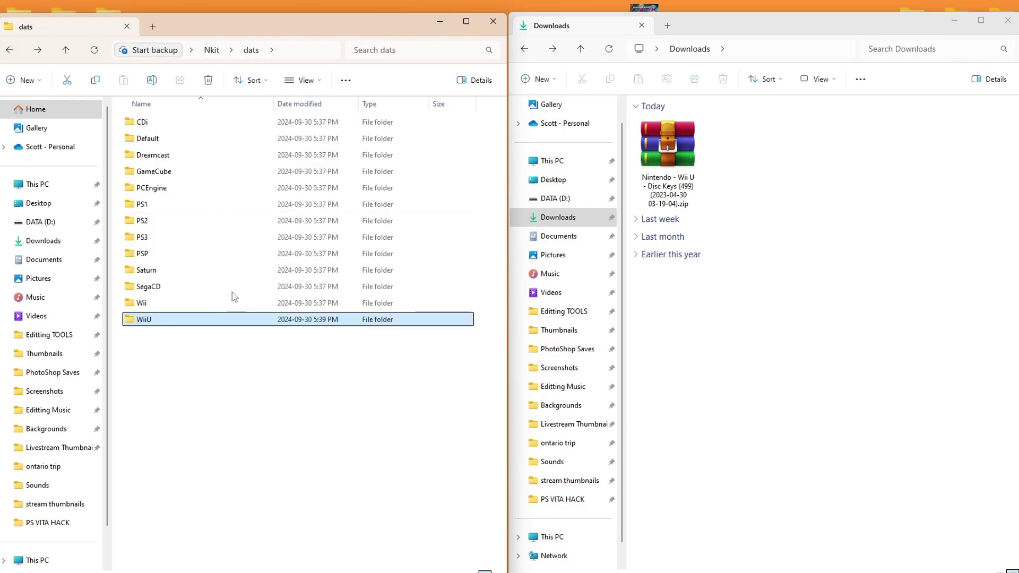
key(alt+Left)
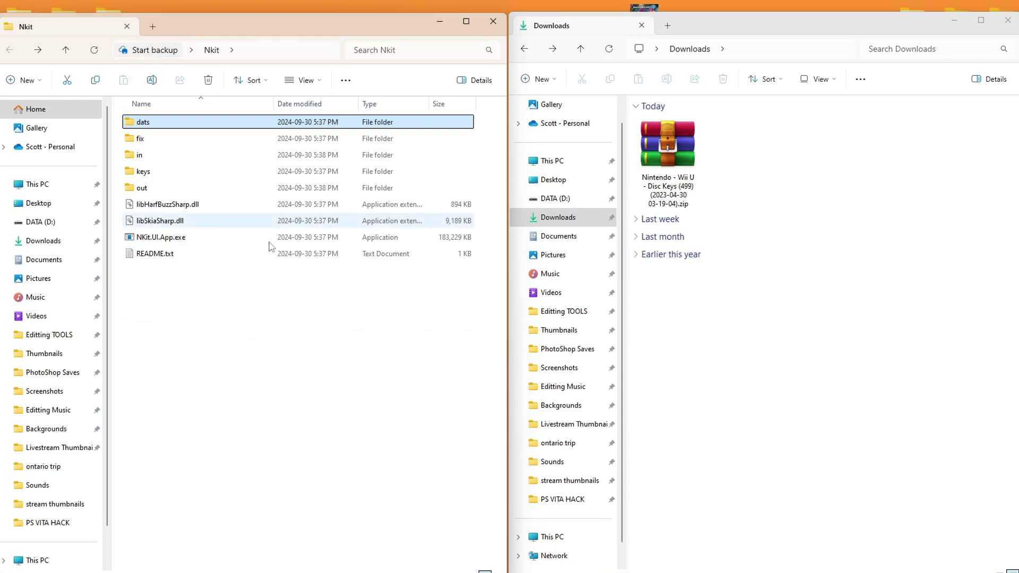
click(250, 352)
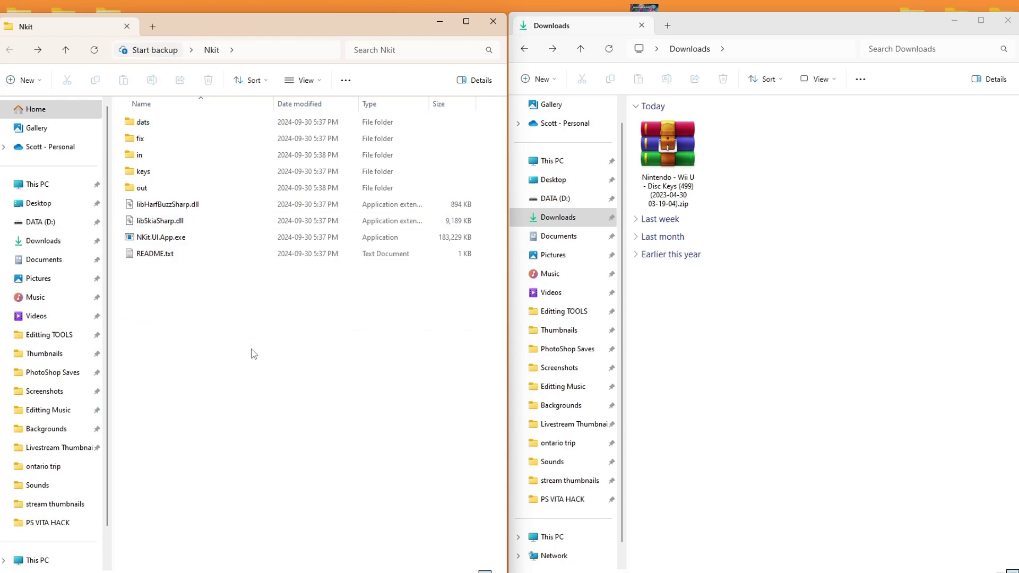
double_click(155, 175)
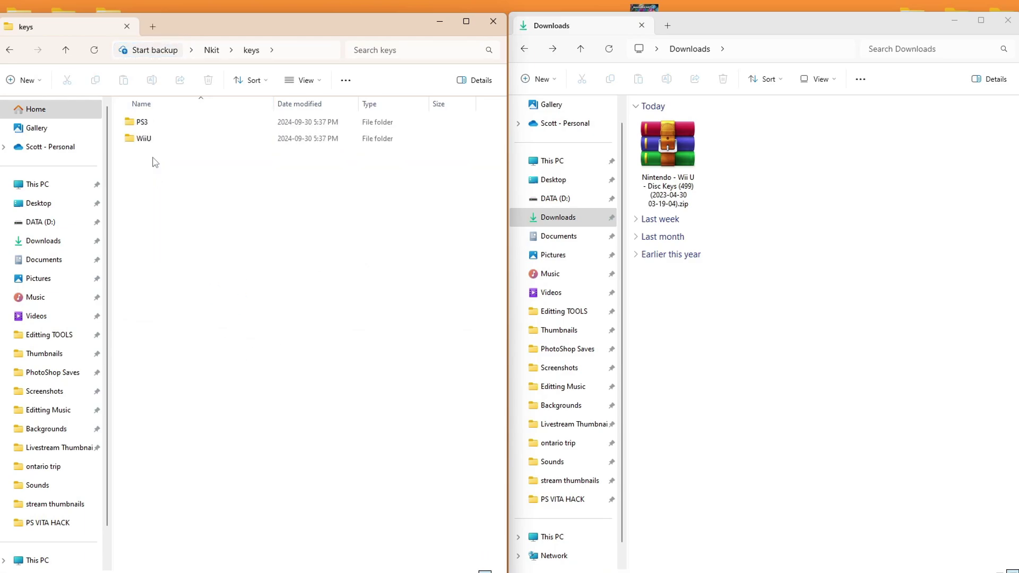
double_click(154, 140)
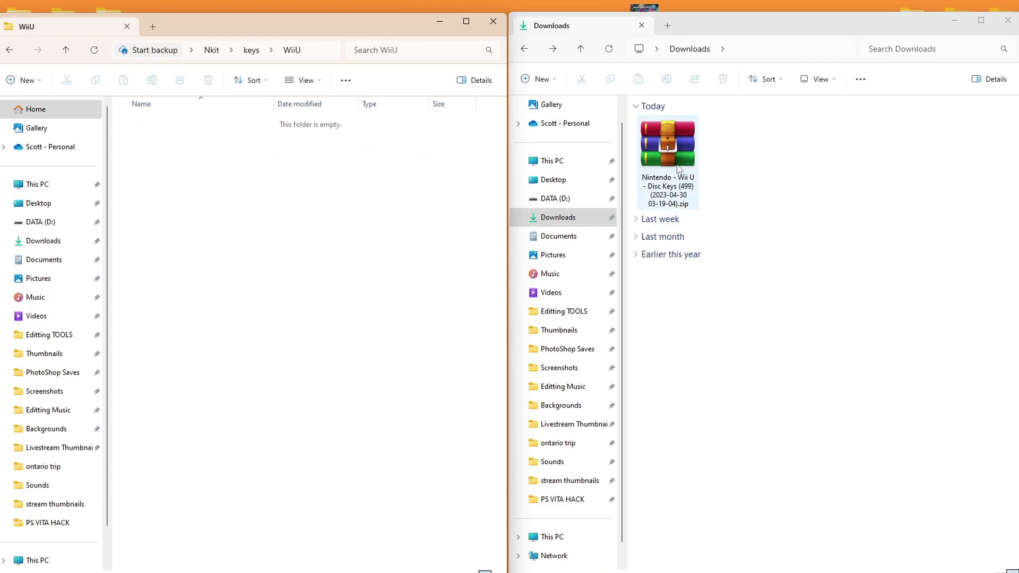
drag(693, 194, 228, 232)
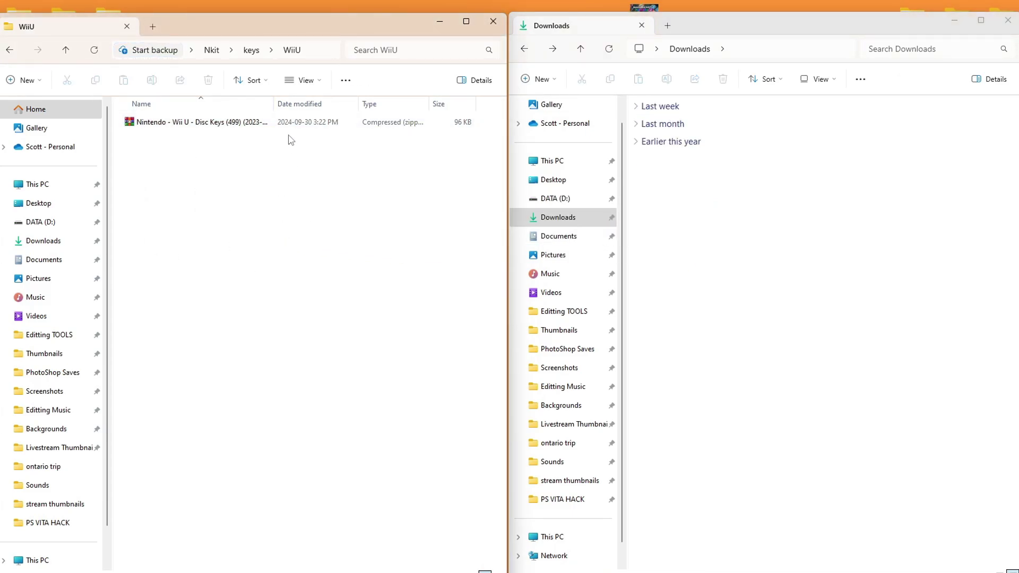
key(alt+Left)
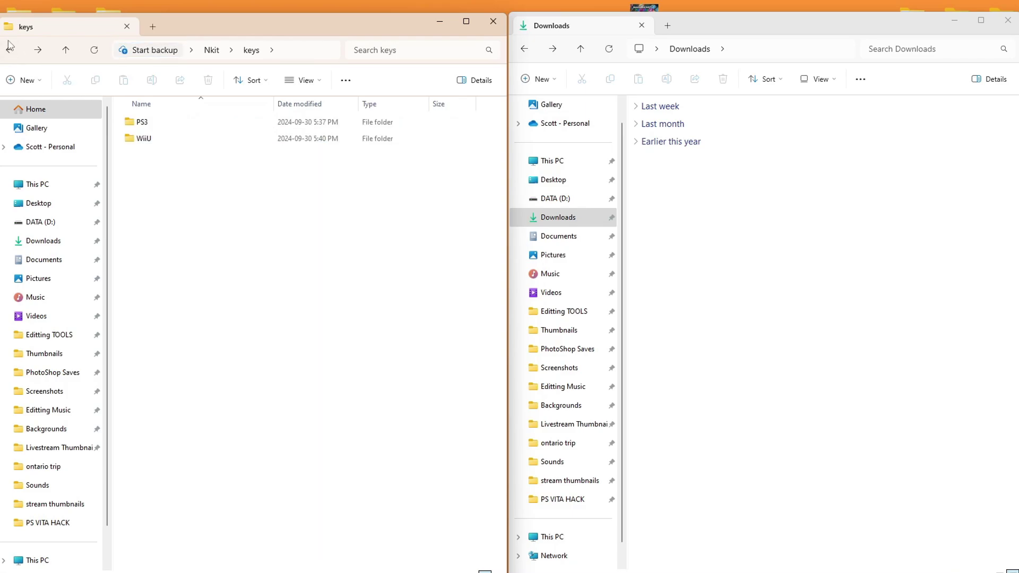
Check the contents of the in and out folders inside Nkit.
click(9, 51)
click(183, 316)
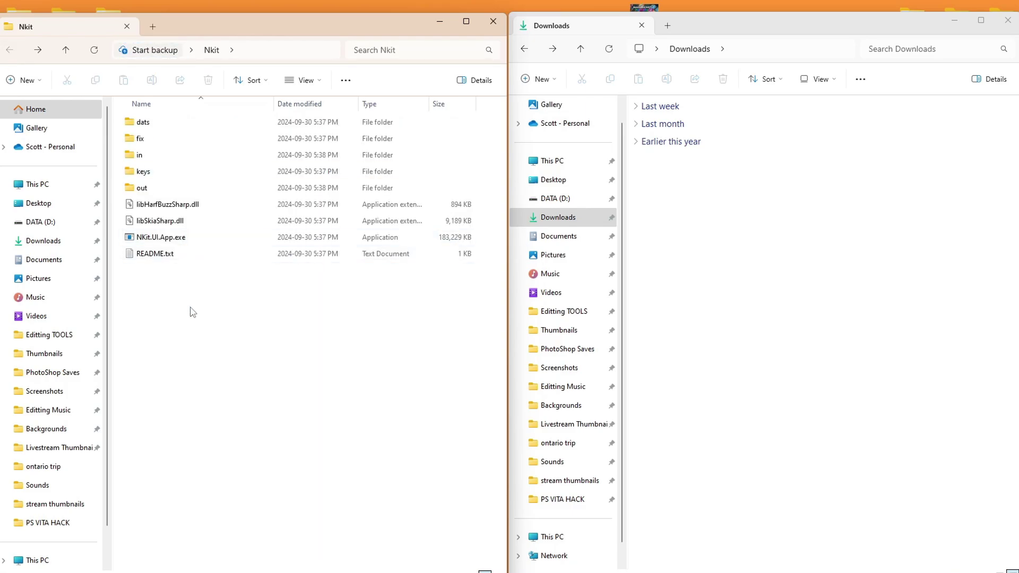
click(182, 158)
double_click(181, 157)
click(9, 50)
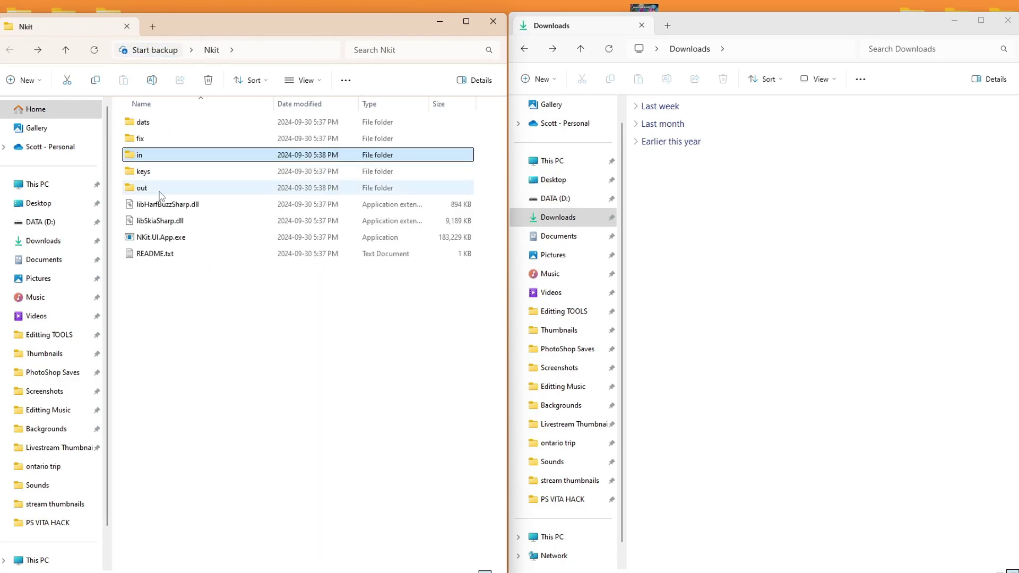
double_click(162, 189)
click(9, 50)
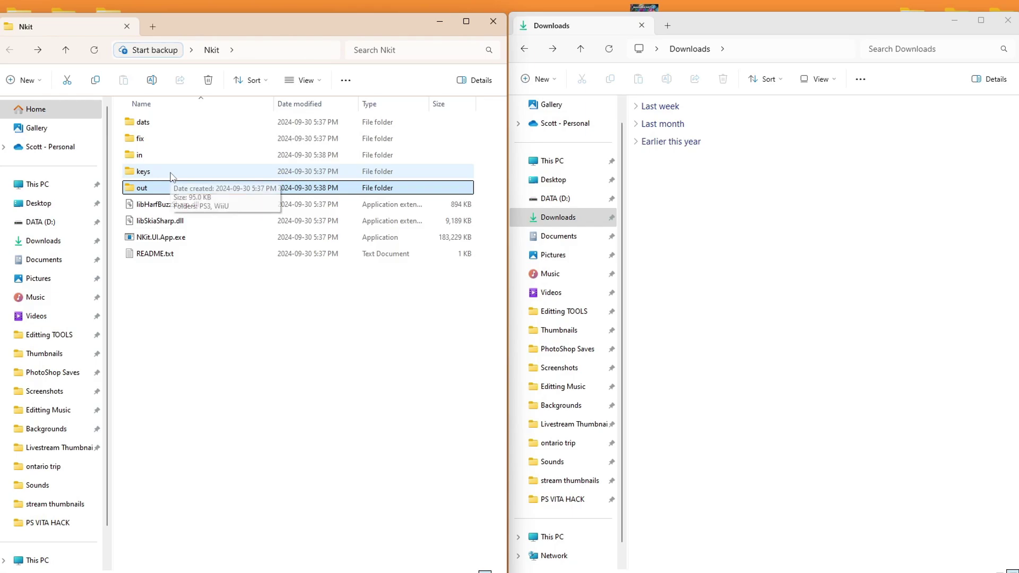
Launch NKit.UI.App.exe, choosing More info and Run anyway at the SmartScreen warning.
double_click(162, 238)
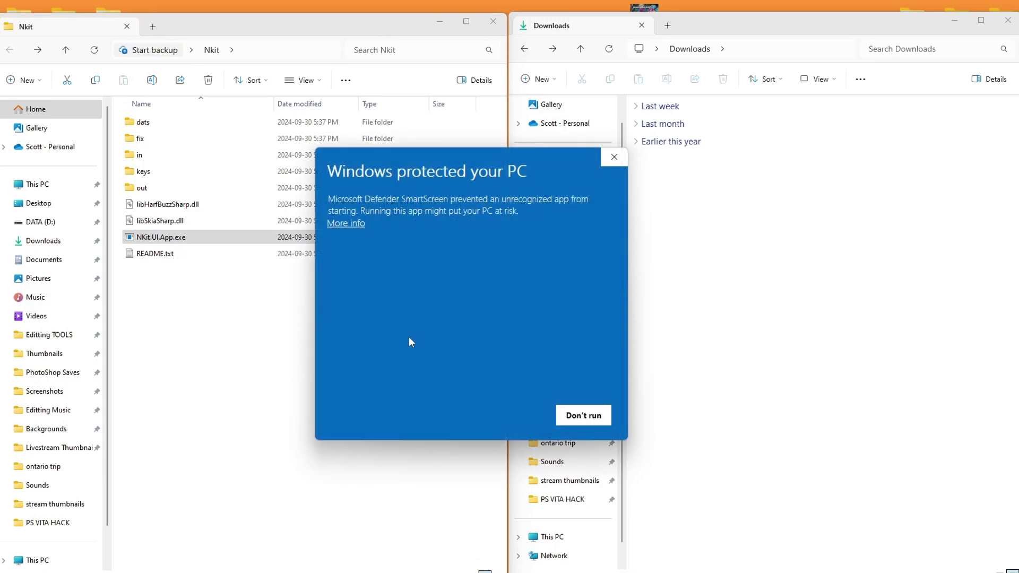
click(355, 223)
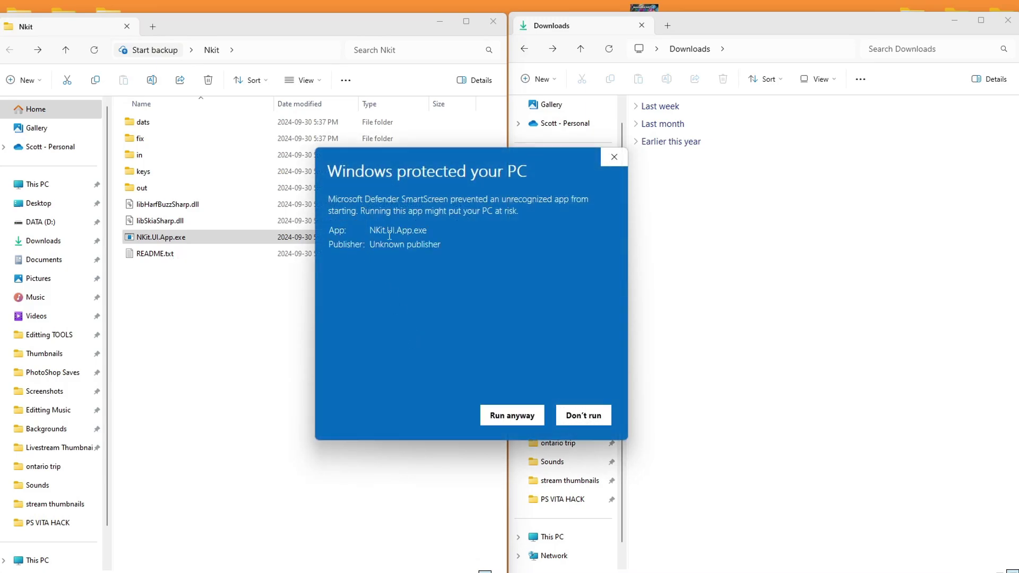
click(513, 417)
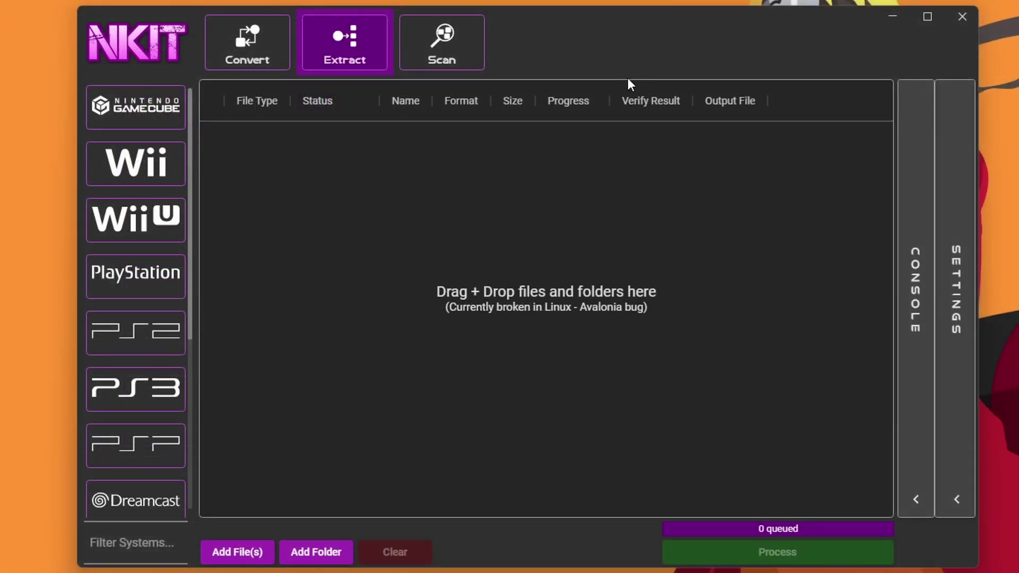
Choose Wii U as the system and set verification to Dynamic with APP output.
click(139, 221)
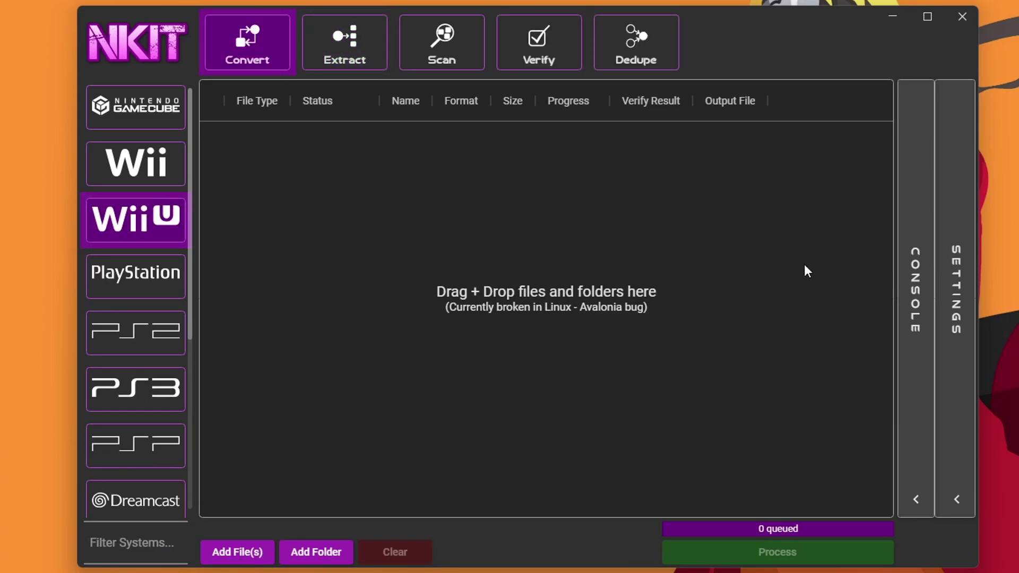
click(956, 289)
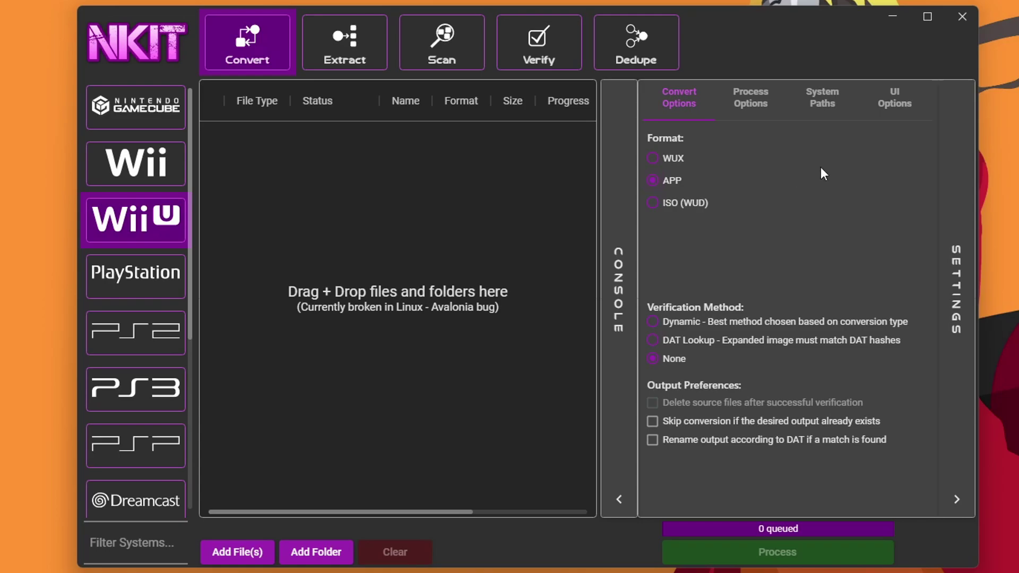
click(653, 323)
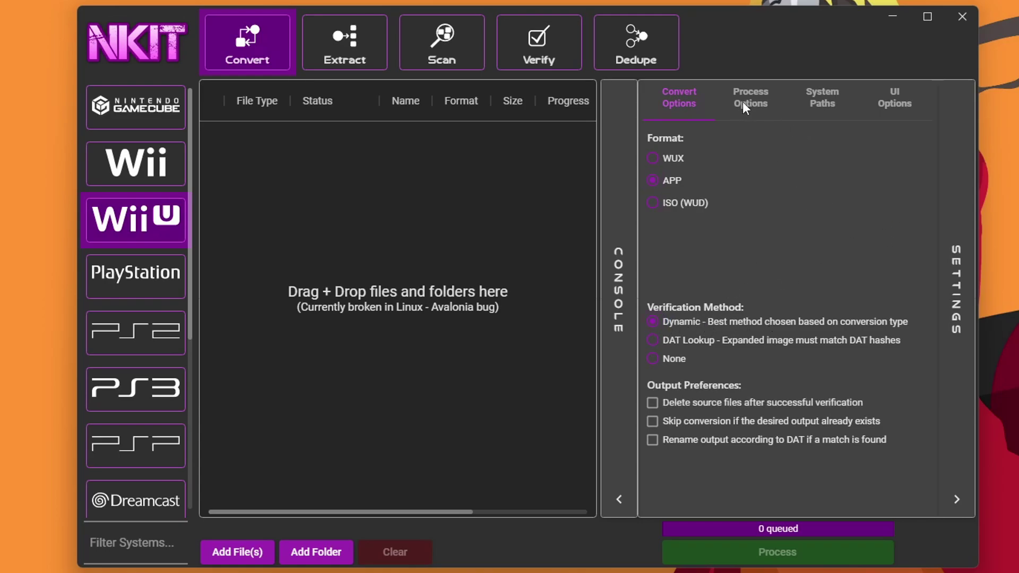
Set the base input path to the desktop Nkit\in folder.
click(824, 97)
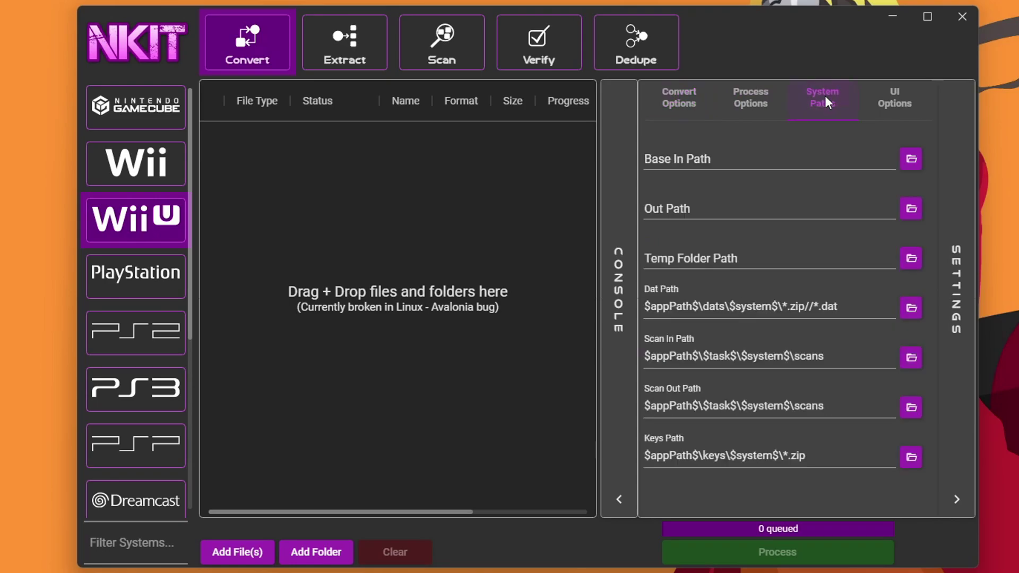
click(912, 160)
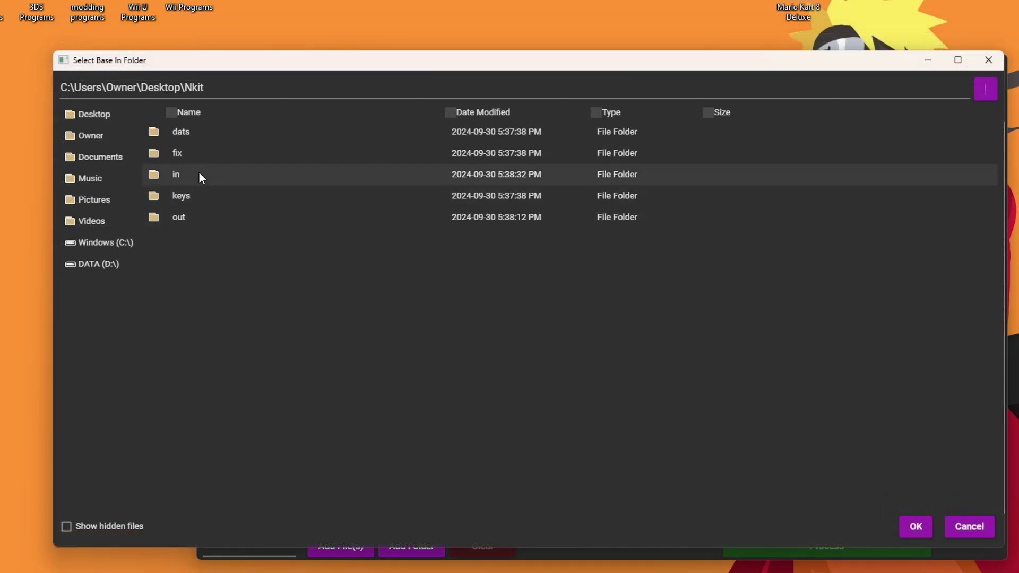
double_click(197, 174)
click(928, 528)
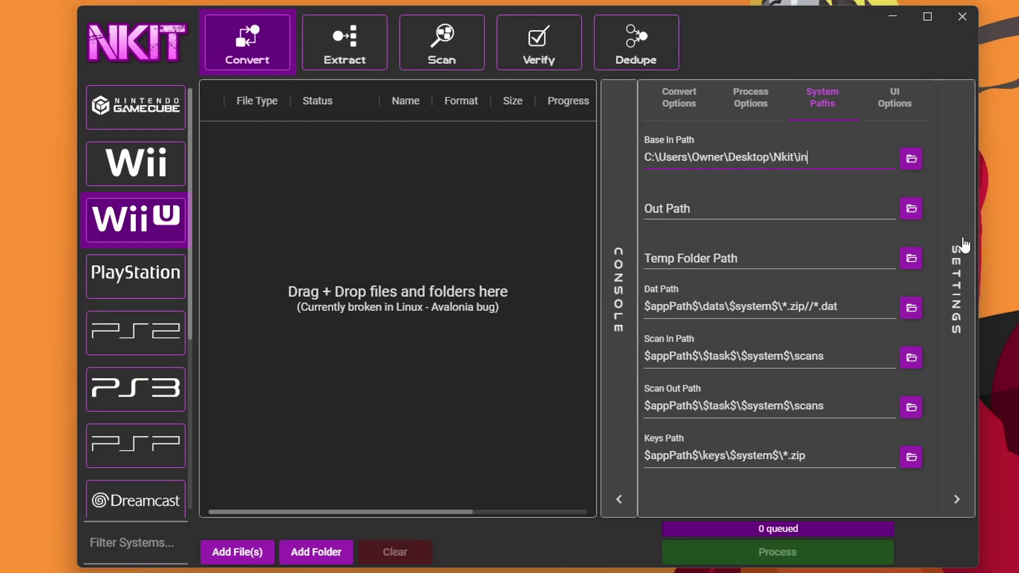
Set the output path to Nkit\out by editing the folder path, then close settings.
click(911, 212)
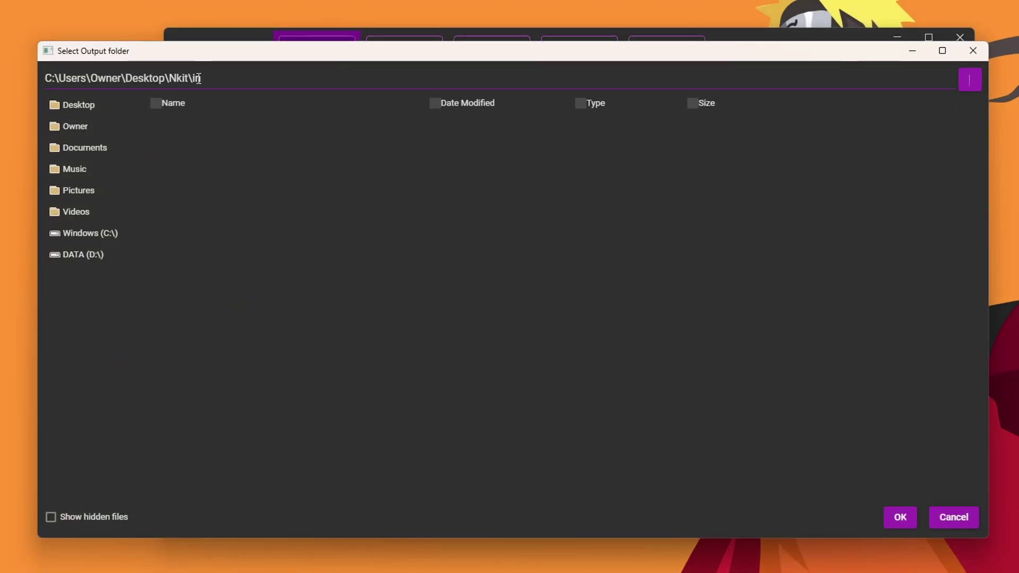
click(232, 166)
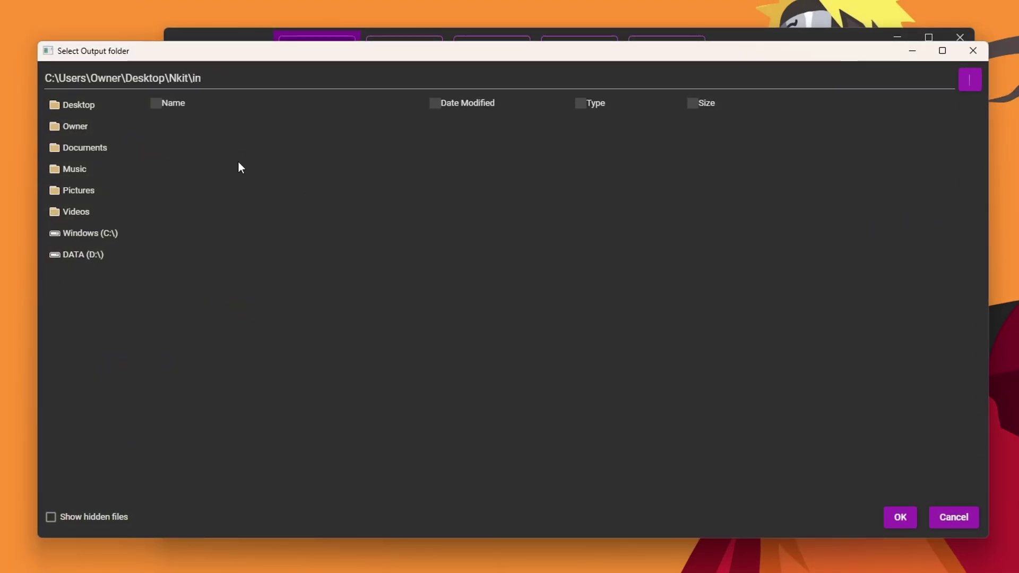
click(55, 79)
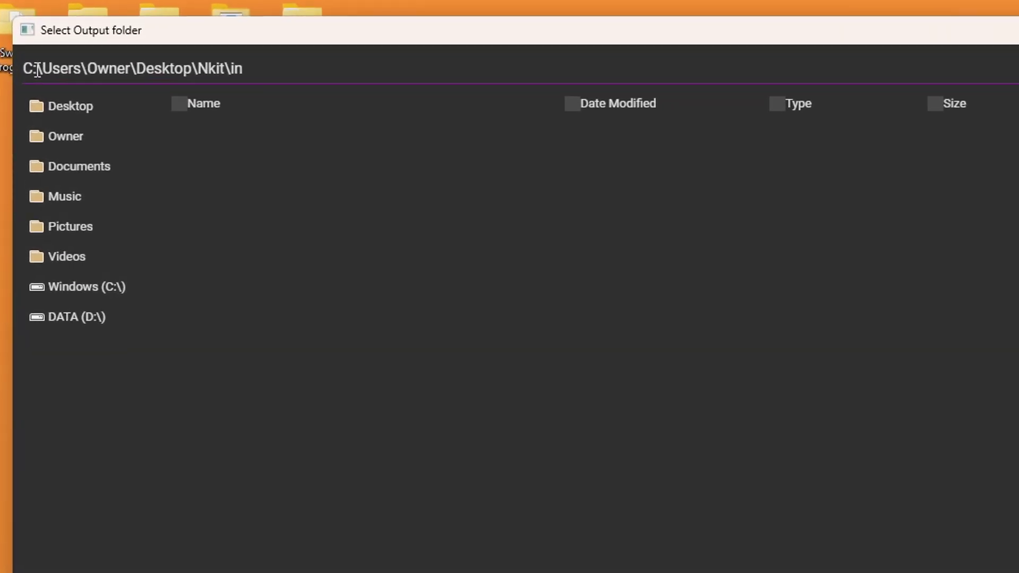
click(259, 69)
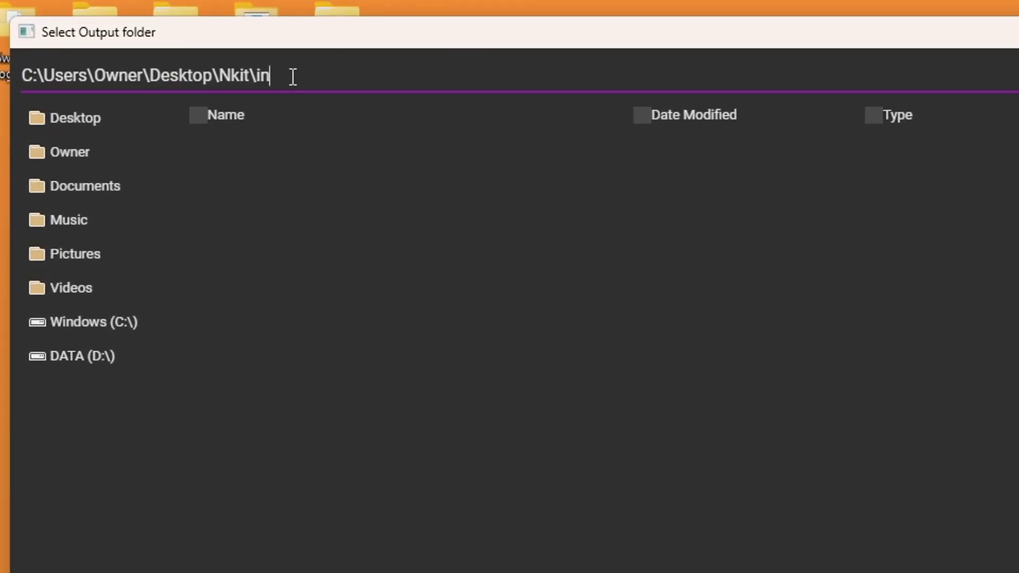
key(BackSpace)
key(BackSpace)
text(out)
key(Return)
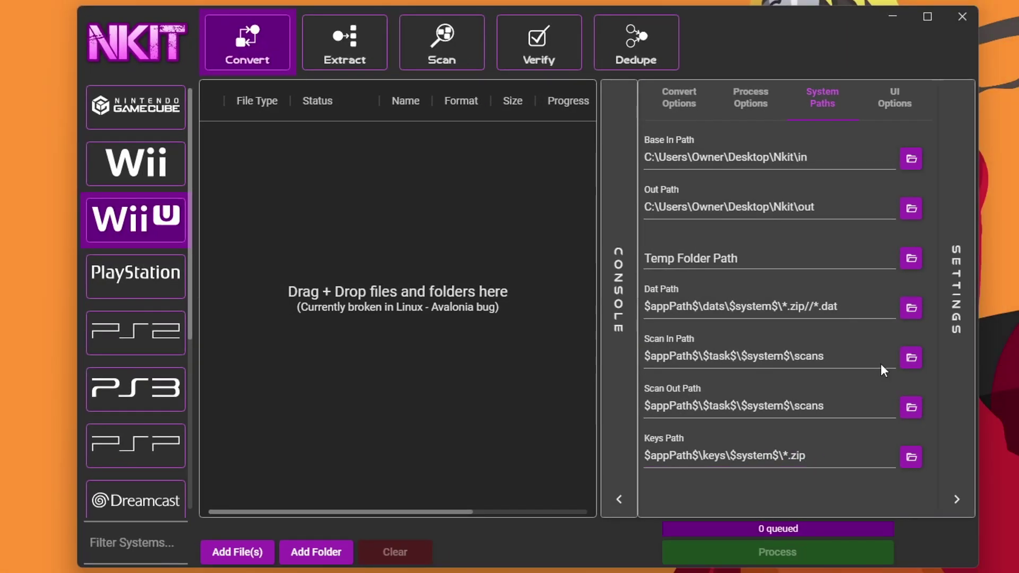
triple_click(844, 206)
click(847, 209)
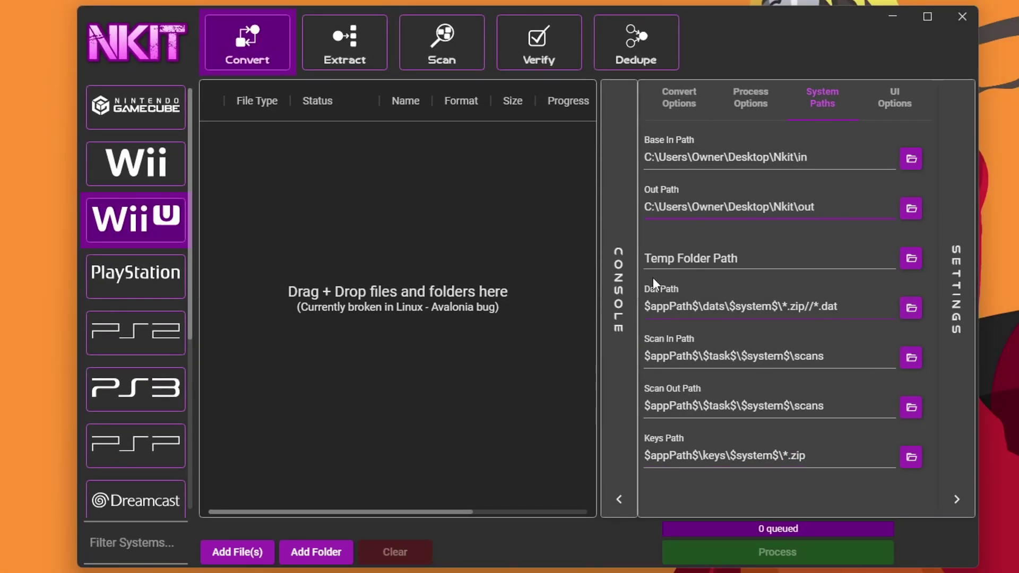
click(962, 291)
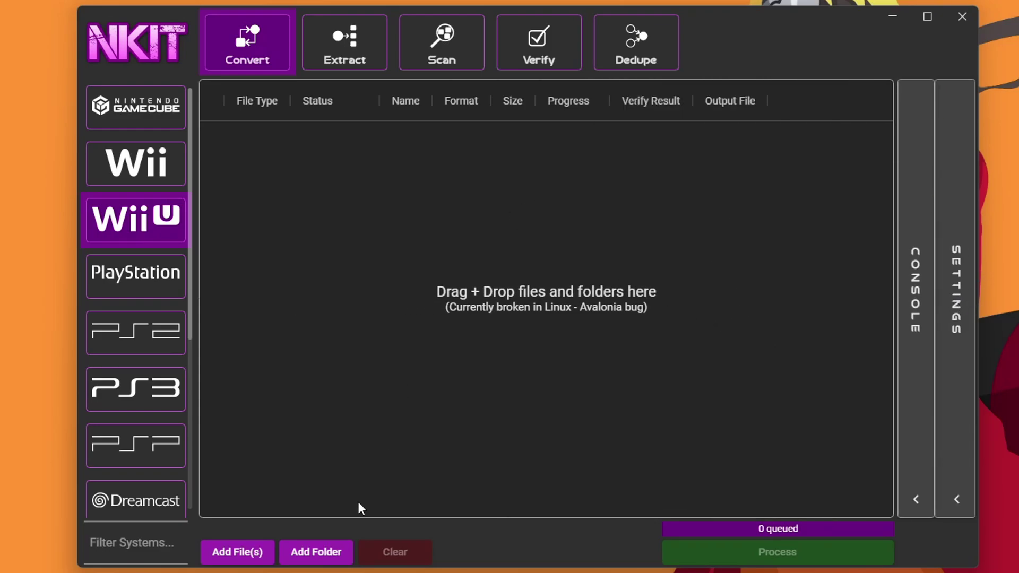
Add the Nkit\in folder, queuing the 18.97 GB Call of Duty - Black Ops II WUX image.
click(317, 552)
click(214, 53)
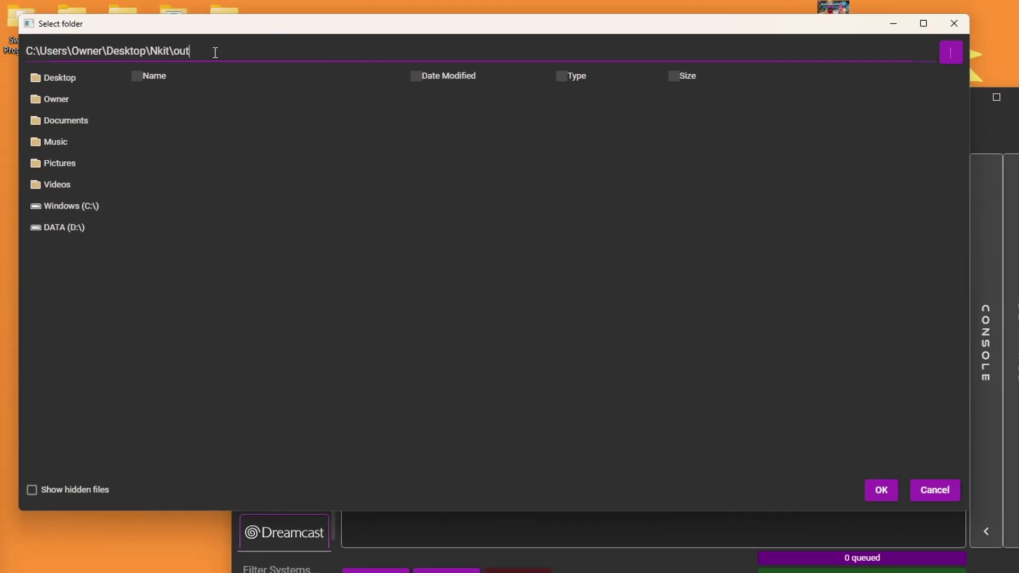
key(BackSpace)
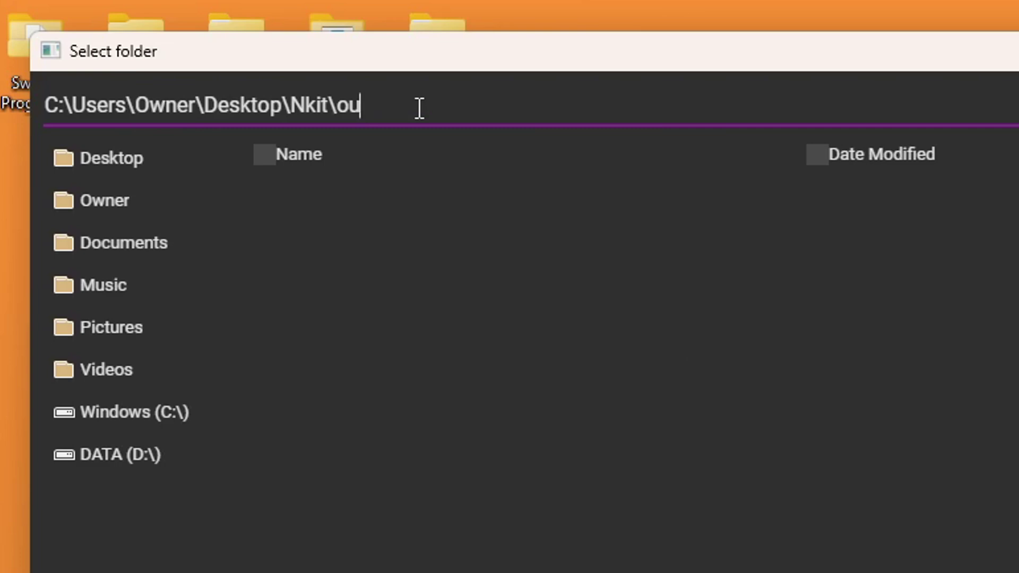
key(BackSpace)
key(BackSpace)
text(in)
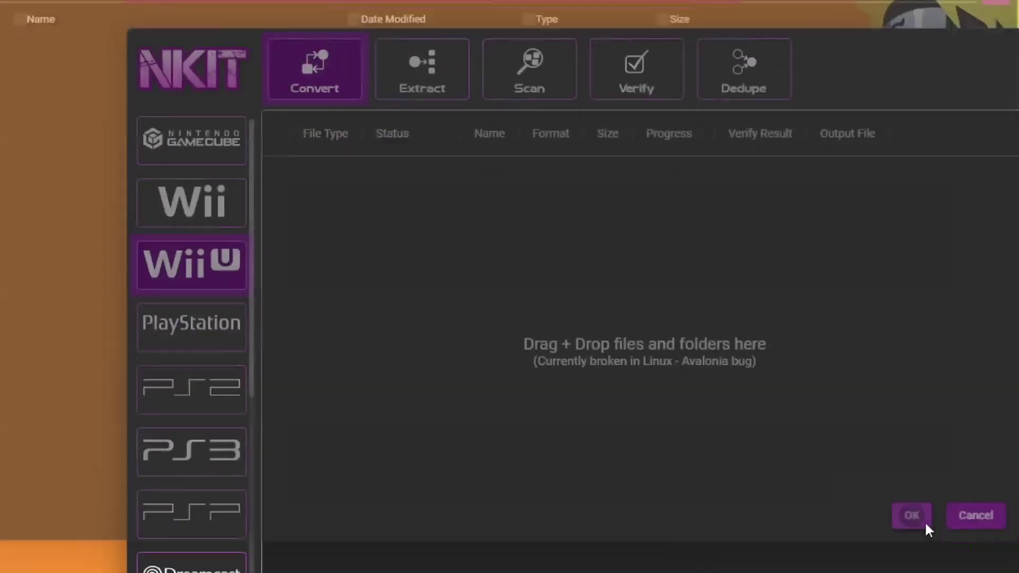
click(910, 517)
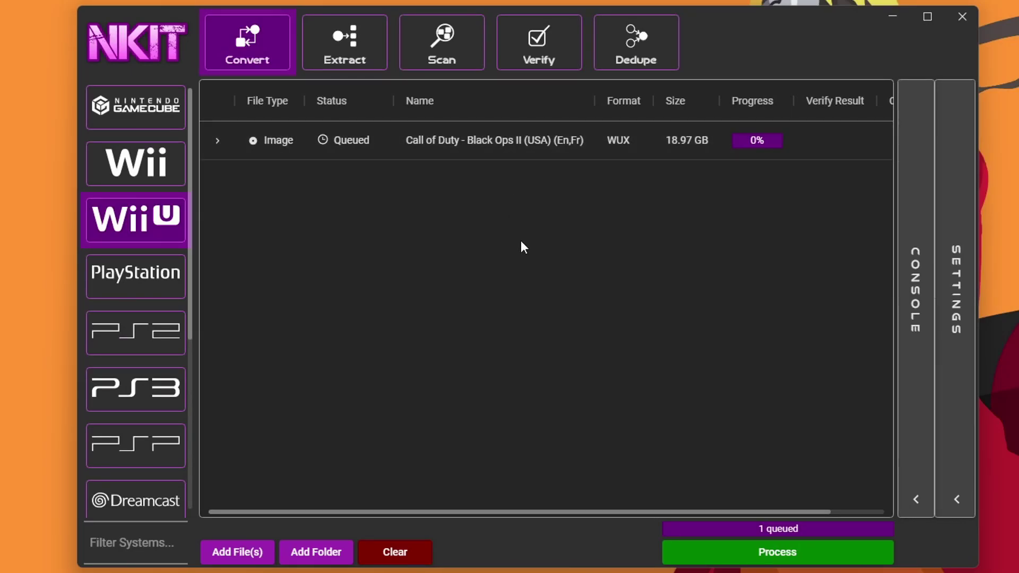
click(367, 141)
Collapse the Call of Duty row and process the Black Ops II WUX until it reports Completed at 100%.
click(369, 140)
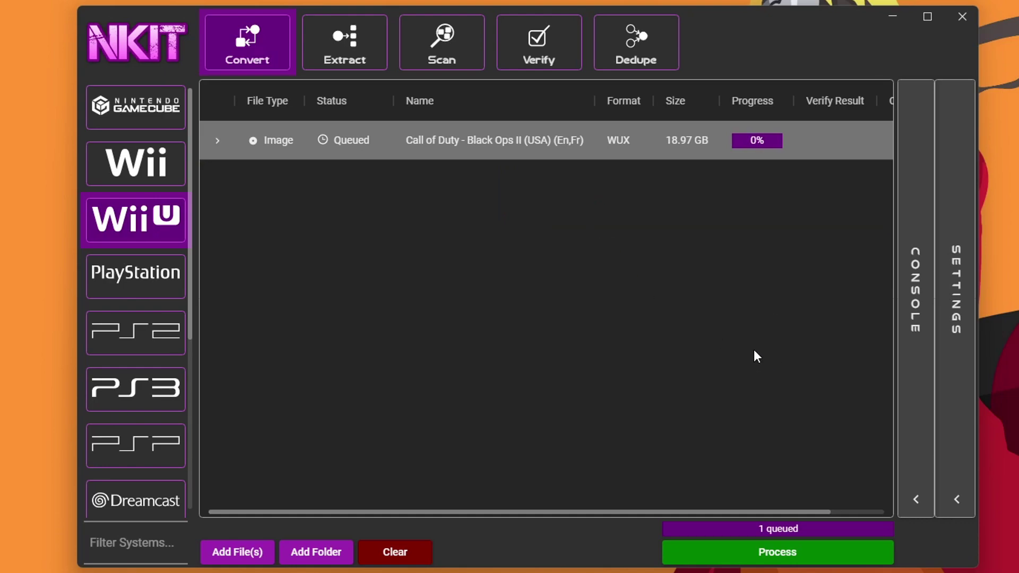
click(777, 558)
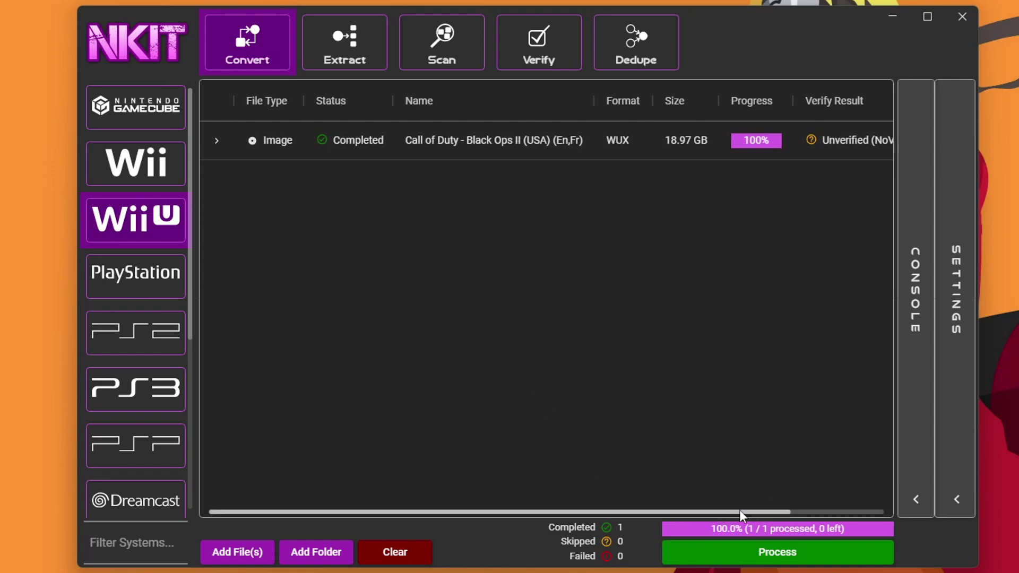
drag(740, 509, 836, 511)
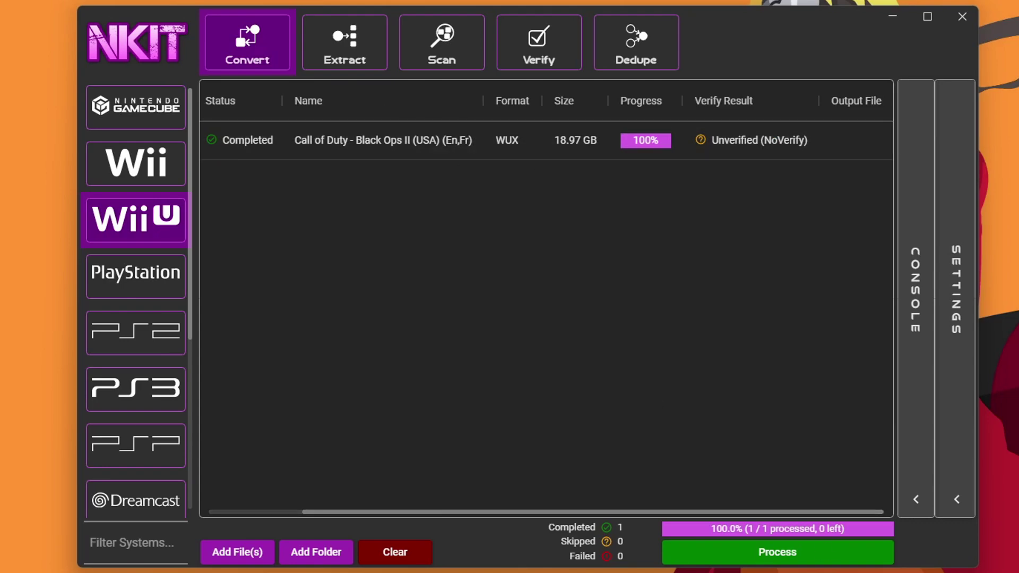
drag(712, 512, 632, 512)
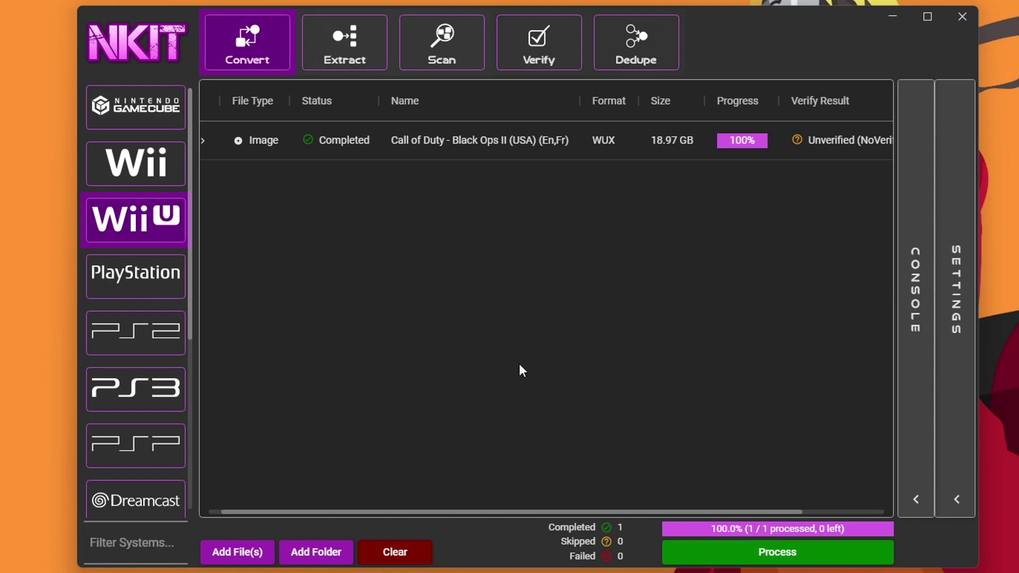
click(537, 43)
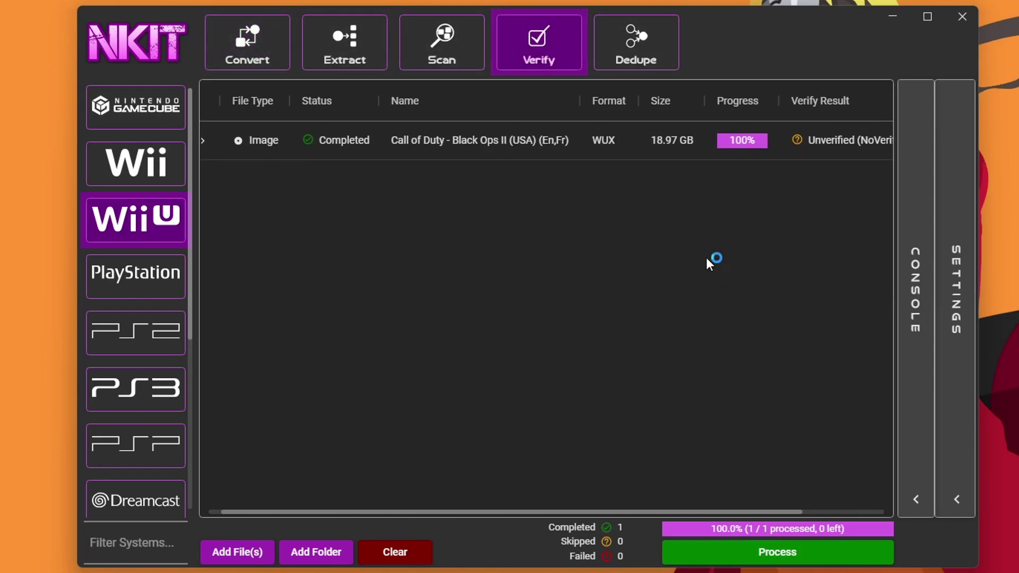
click(253, 39)
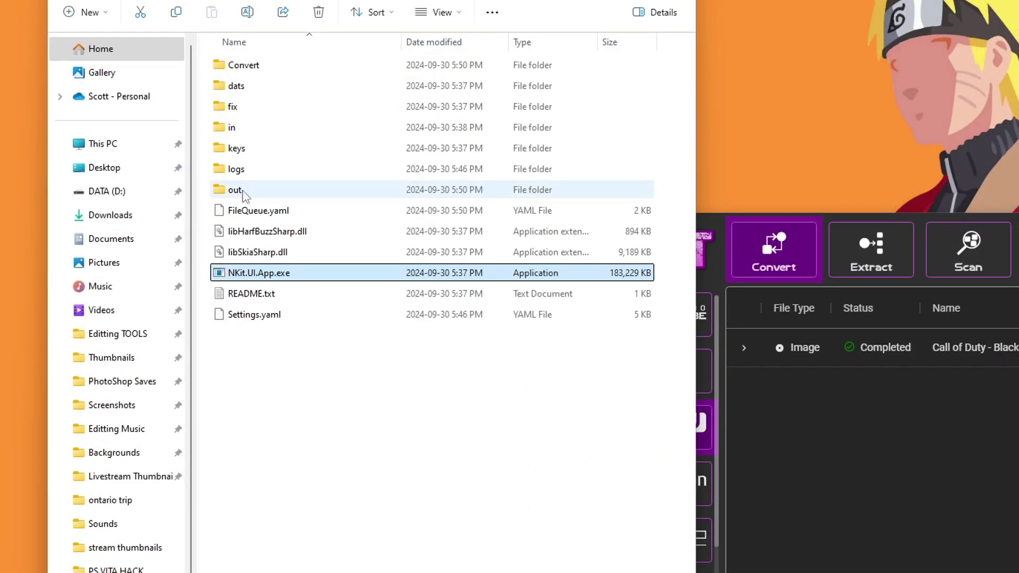
Open out, then the Call of Duty - Black Ops II (USA) (En,Fr) folder to inspect its .app and .h3 files.
double_click(235, 190)
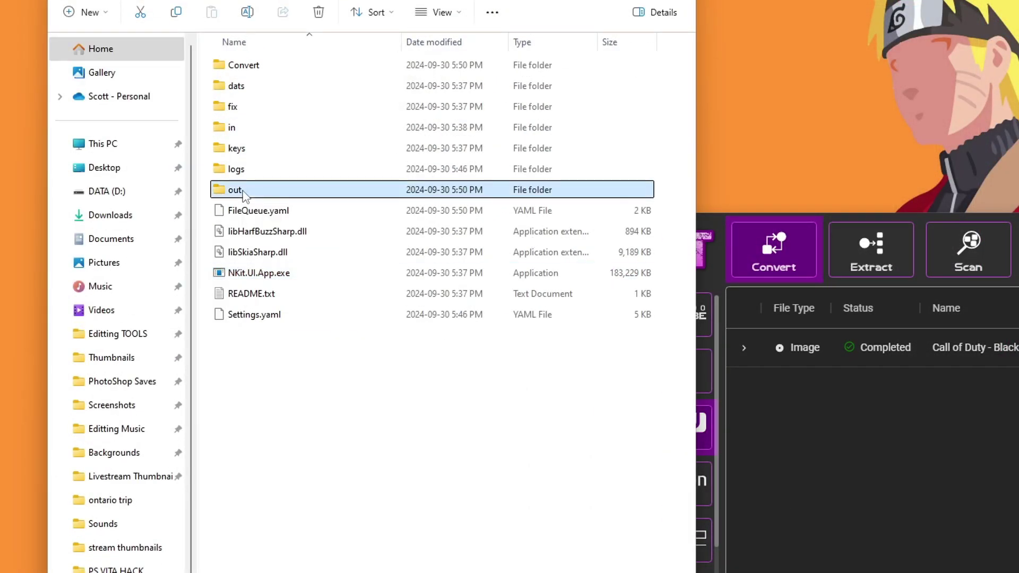
mouse_move(244, 71)
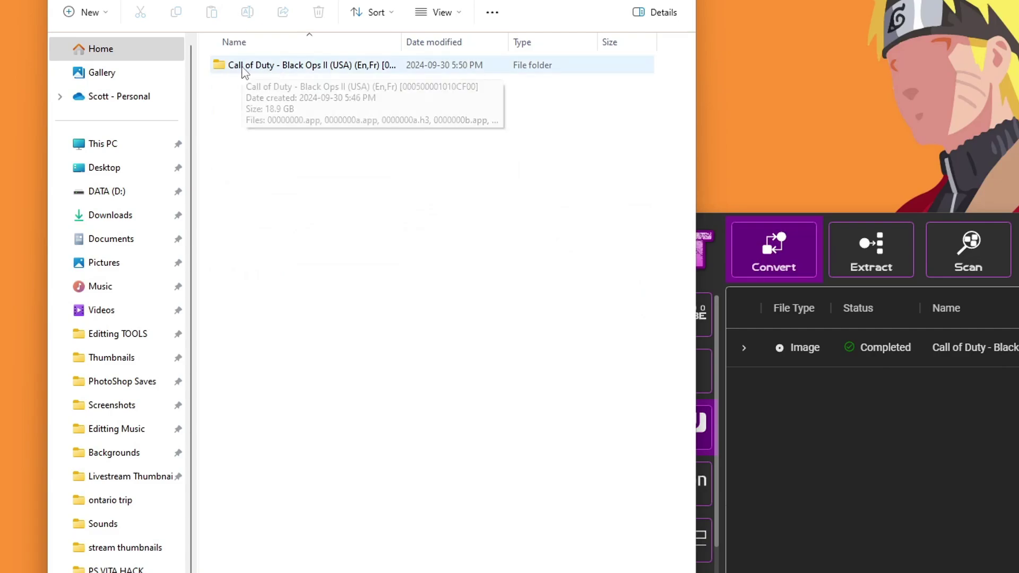
double_click(245, 69)
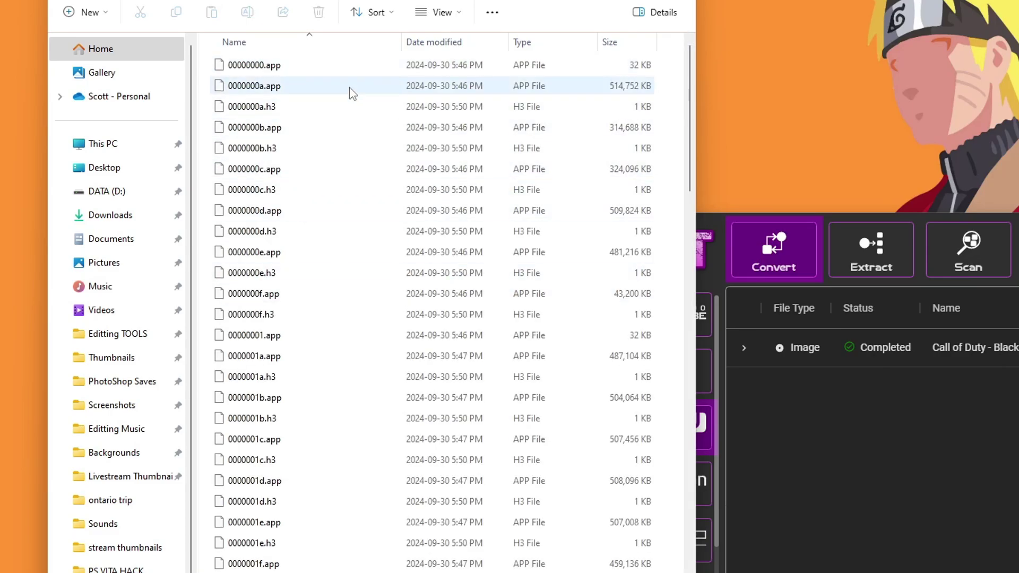
drag(689, 118, 690, 523)
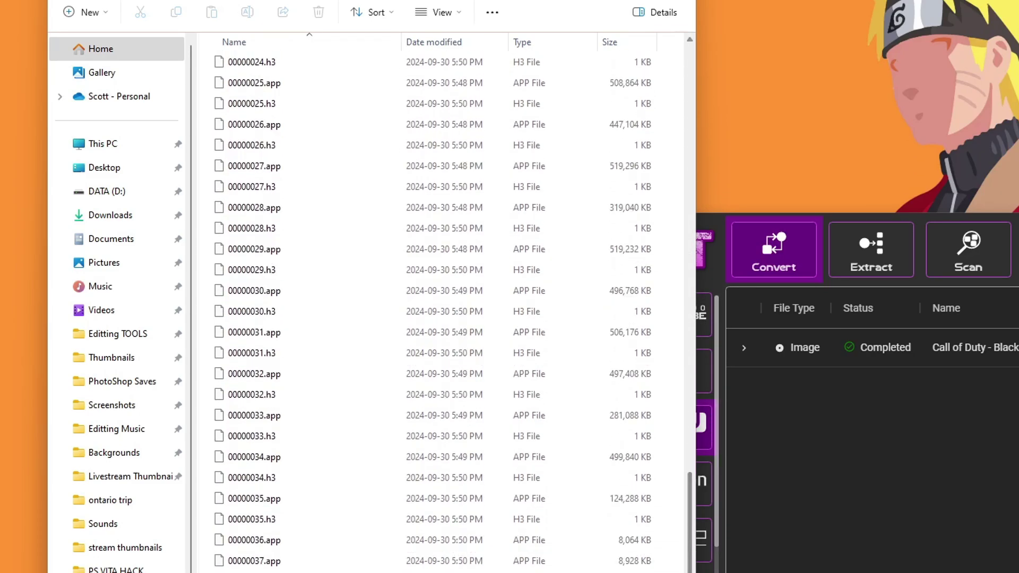
scroll(485, 443, up, 20)
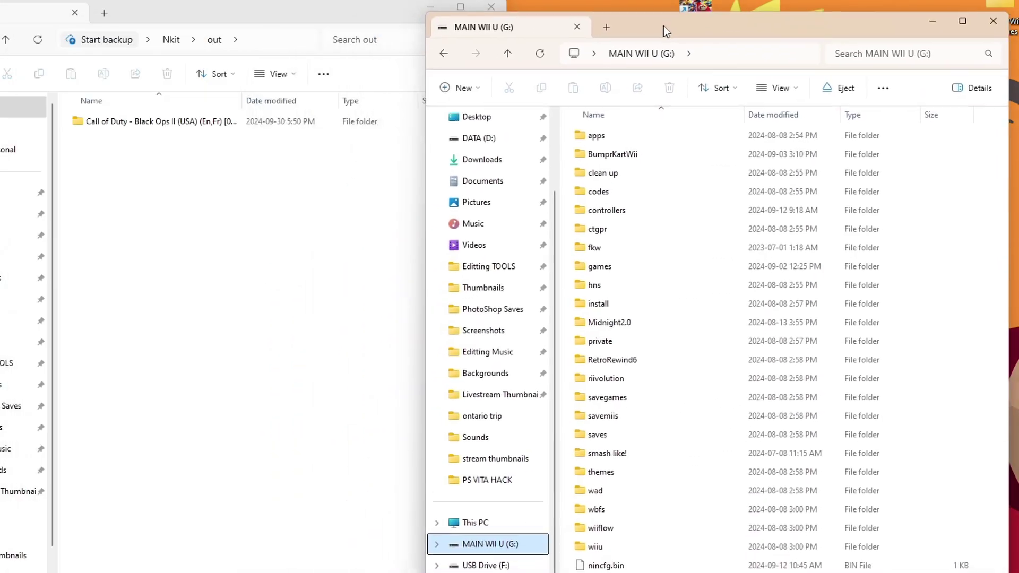
Drag the Call of Duty - Black Ops II folder from Nkit\out into G:\install on MAIN WII U.
drag(672, 27, 725, 18)
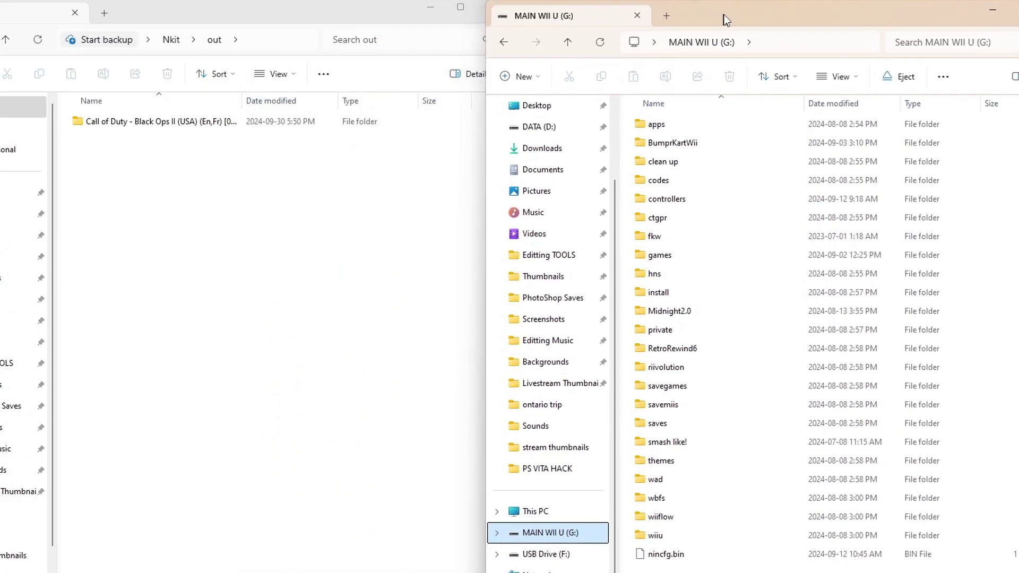
double_click(671, 294)
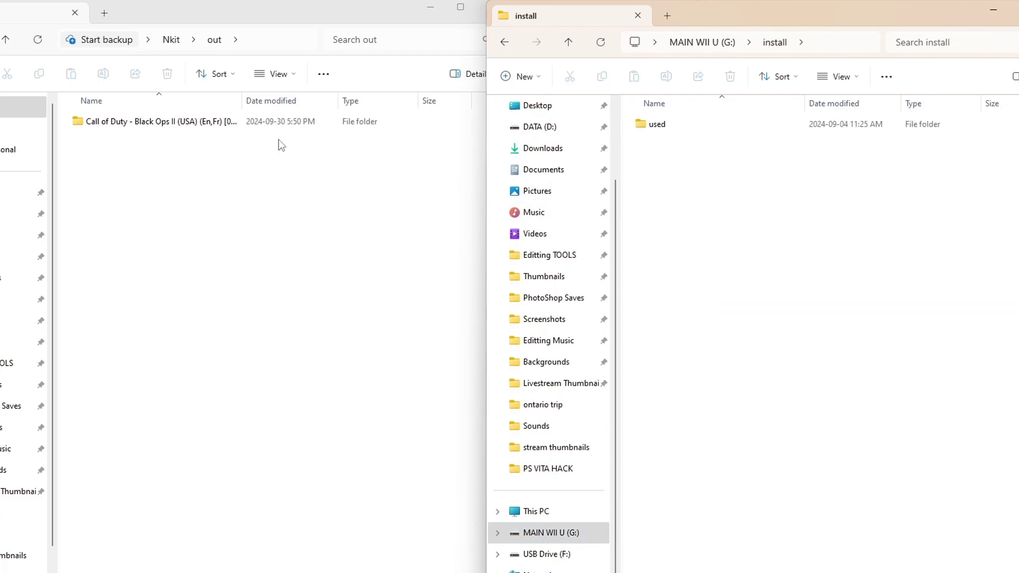
drag(139, 123, 774, 250)
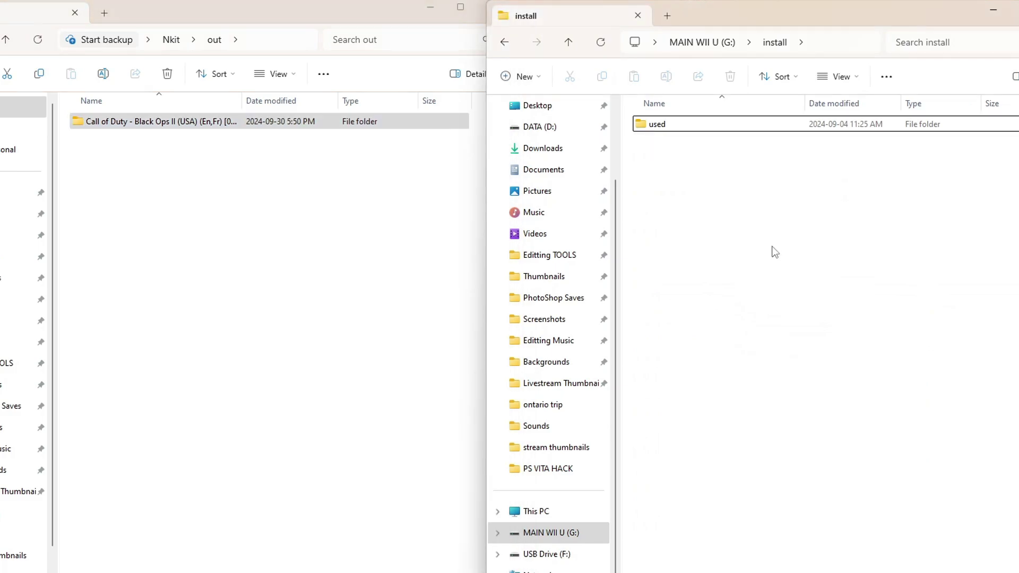